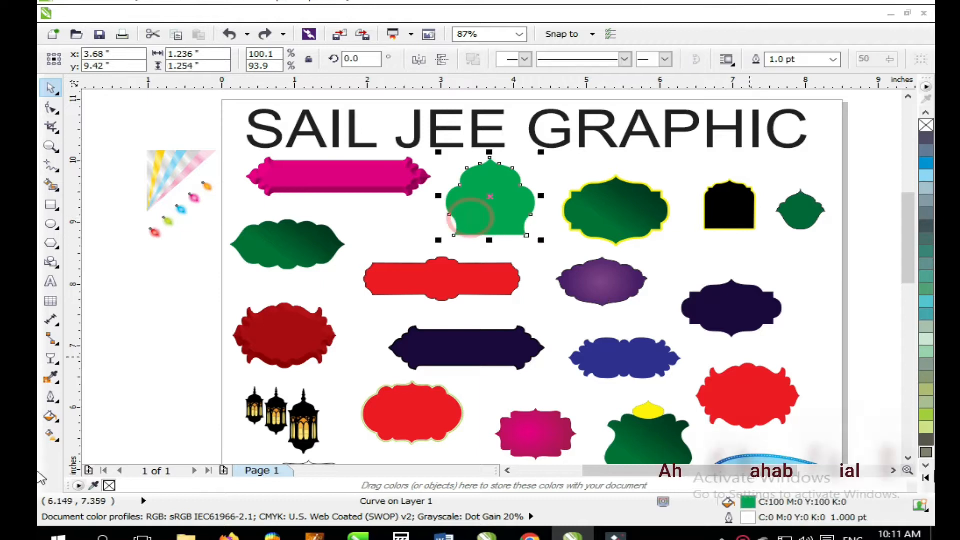
Step: Fill the green dome-shaped frame under the page title with blue
left_click(925, 477)
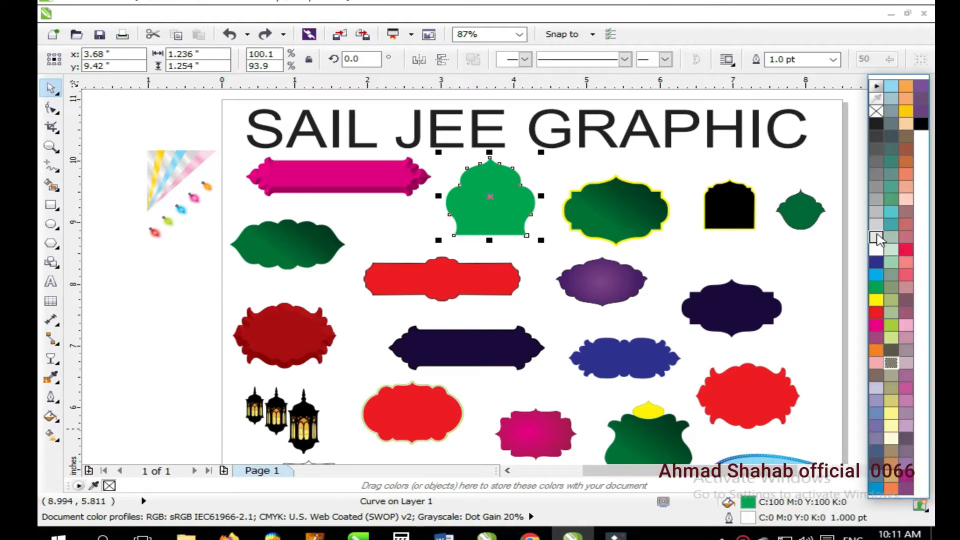
left_click(891, 211)
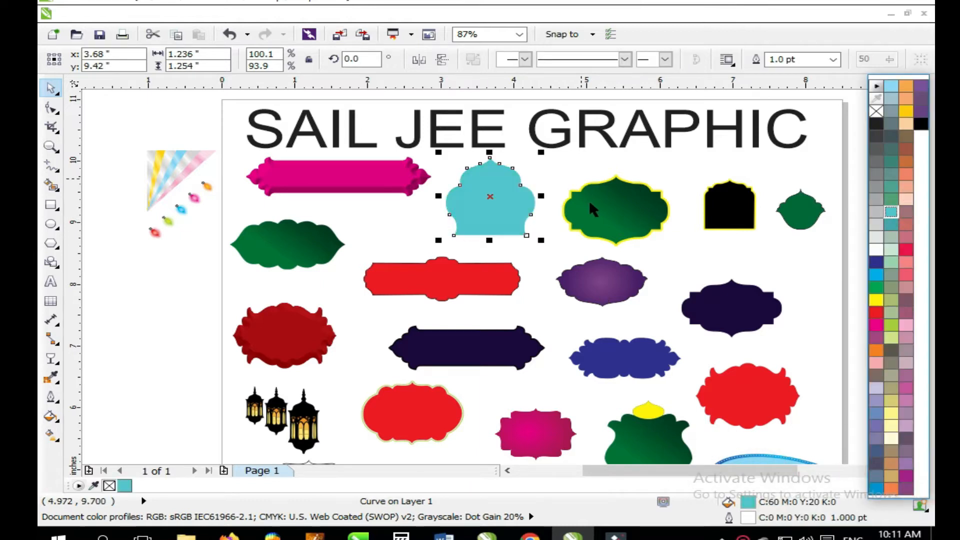
left_click(876, 262)
left_click(629, 209)
left_click_drag(618, 208, 662, 220)
key("ctrl+z")
Step: Fill the black arch with the yellow outline with blue and enlarge it proportionally
left_click(730, 208)
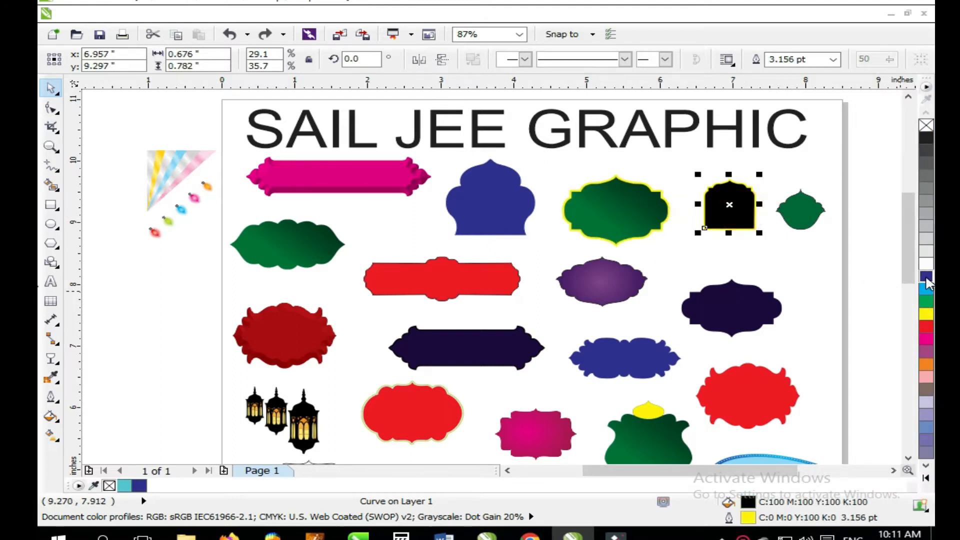
left_click(926, 278)
mouse_move(759, 233)
left_mouse_down()
mouse_move(771, 253)
mouse_move(746, 224)
left_mouse_up()
Step: Remove the outline of the small green ornament beside the arch and enlarge it to about 0.889 by 0.859 inches
left_click_drag(801, 209, 809, 228)
key("ctrl+z")
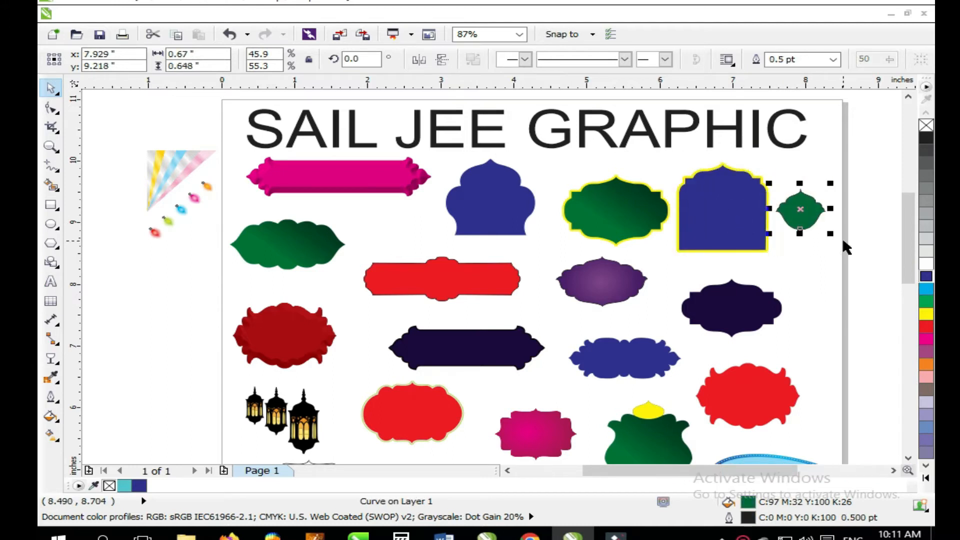
left_click(50, 146)
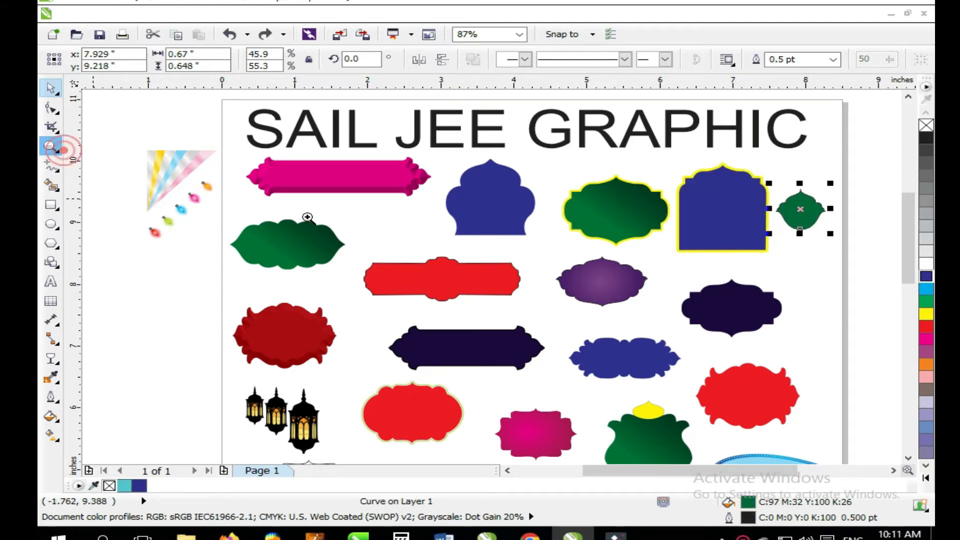
left_click_drag(715, 161, 860, 265)
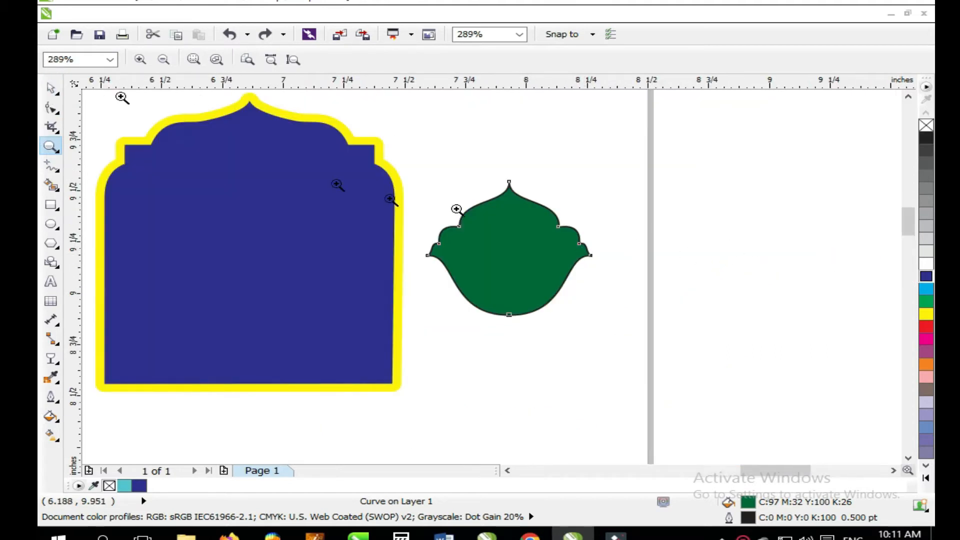
left_click(52, 89)
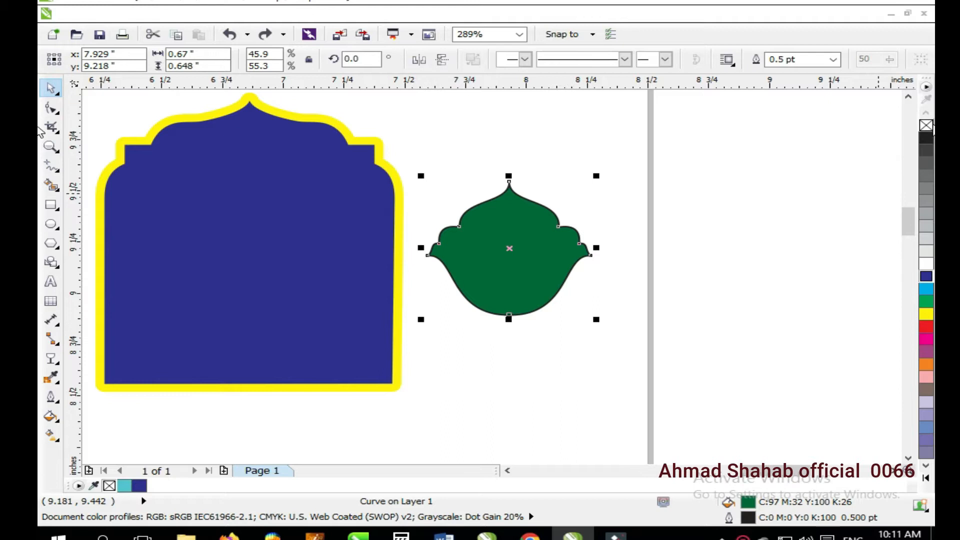
right_click(926, 125)
left_click_drag(596, 319, 622, 339)
left_click_drag(508, 285, 536, 294)
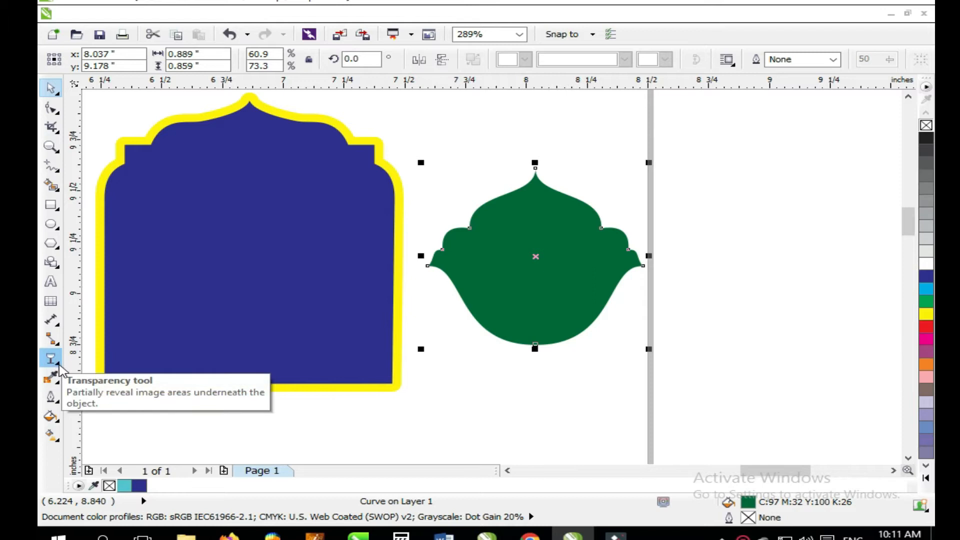
Step: Apply a linear fountain fill running vertically from the tip to the base of the green ornament
left_click(58, 369)
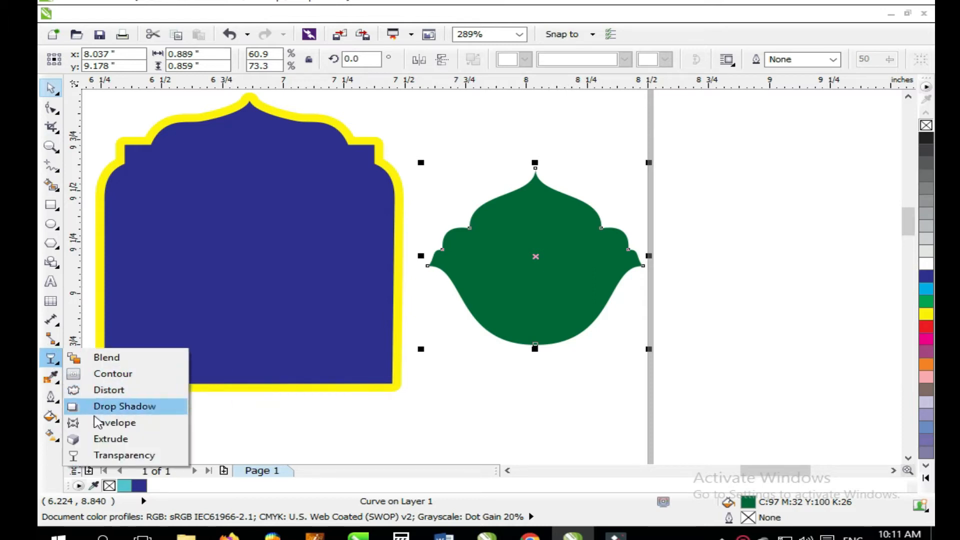
left_click(51, 435)
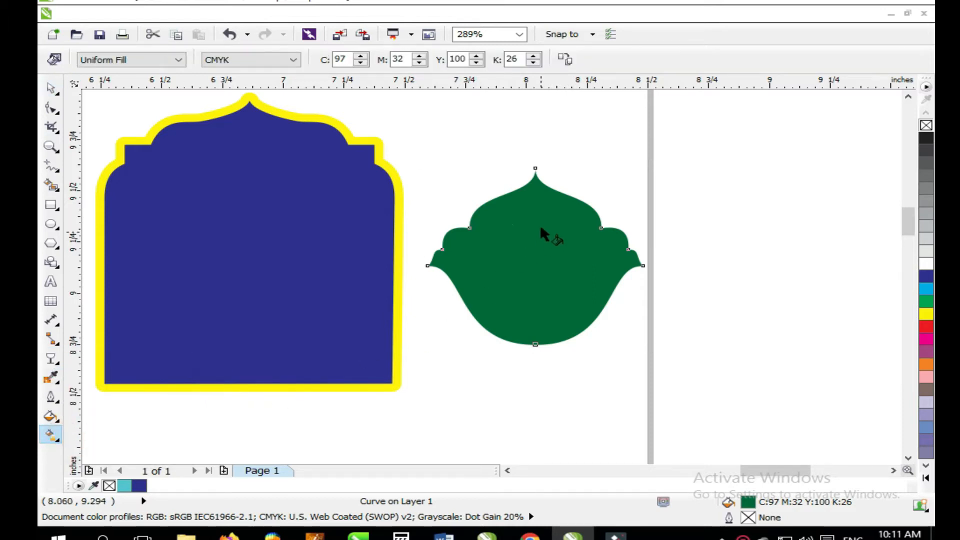
left_click_drag(530, 293, 535, 337)
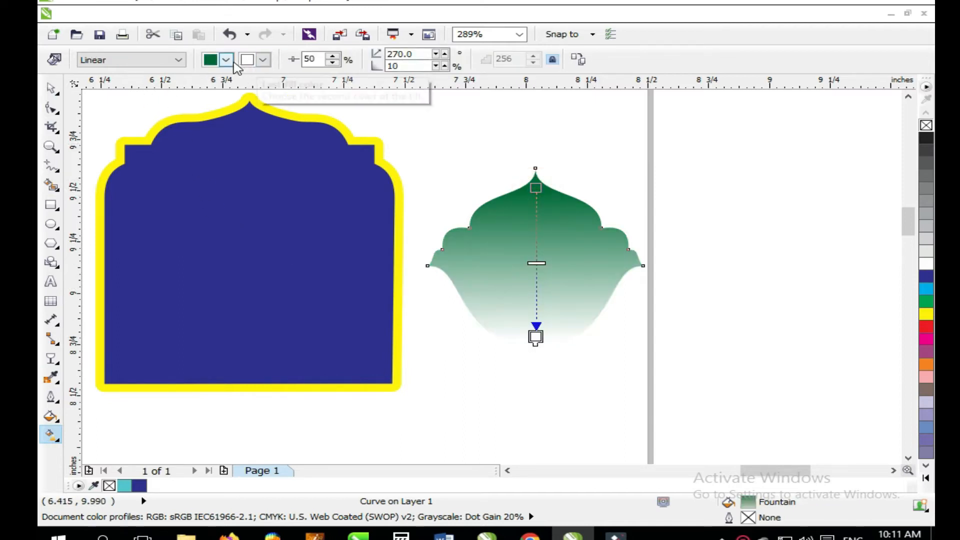
Step: Set the gradient's start colour to a very dark green picked from the CMYK colour model
left_click(226, 60)
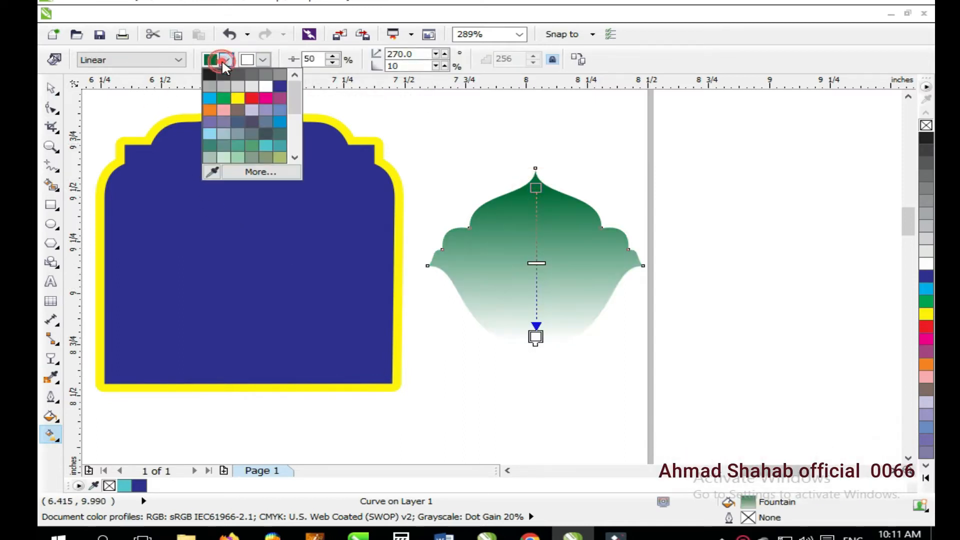
left_click(248, 171)
left_click_drag(402, 249, 443, 172)
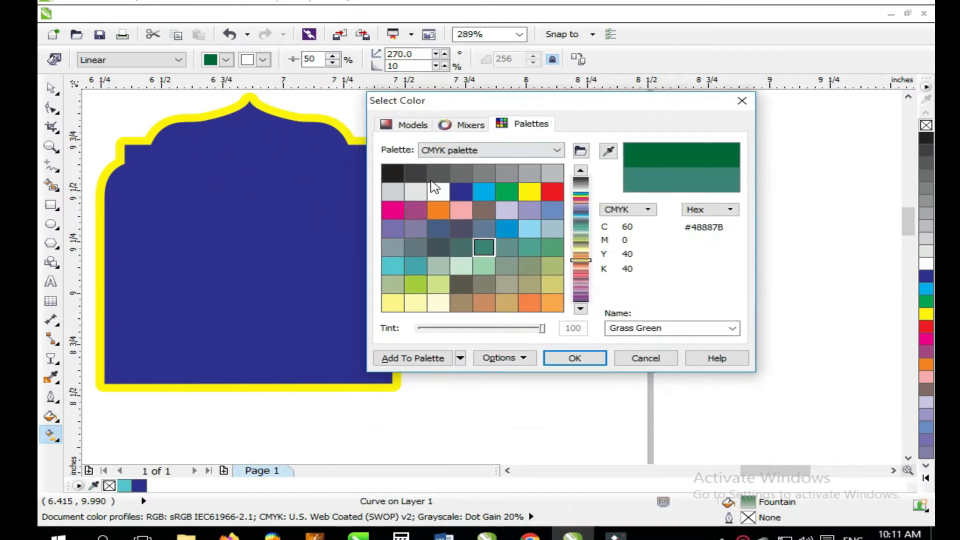
left_click(413, 125)
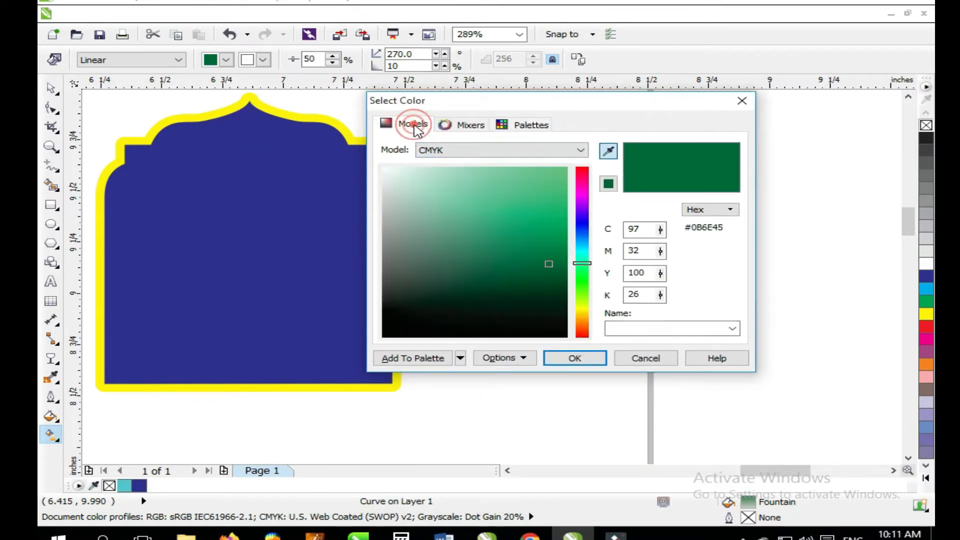
left_click(490, 291)
left_click(569, 358)
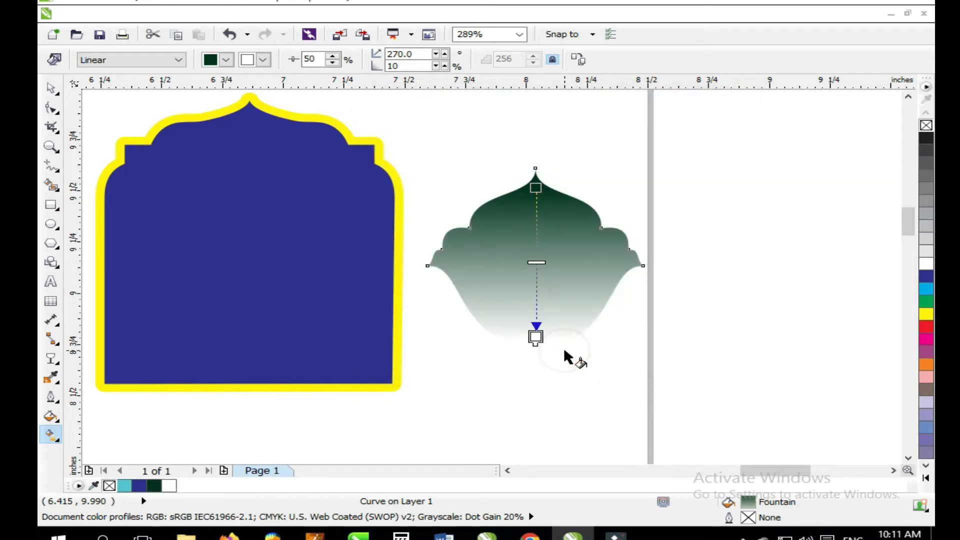
Step: Set the gradient's end colour to green and shift both gradient ends lower on the ornament
left_click(262, 59)
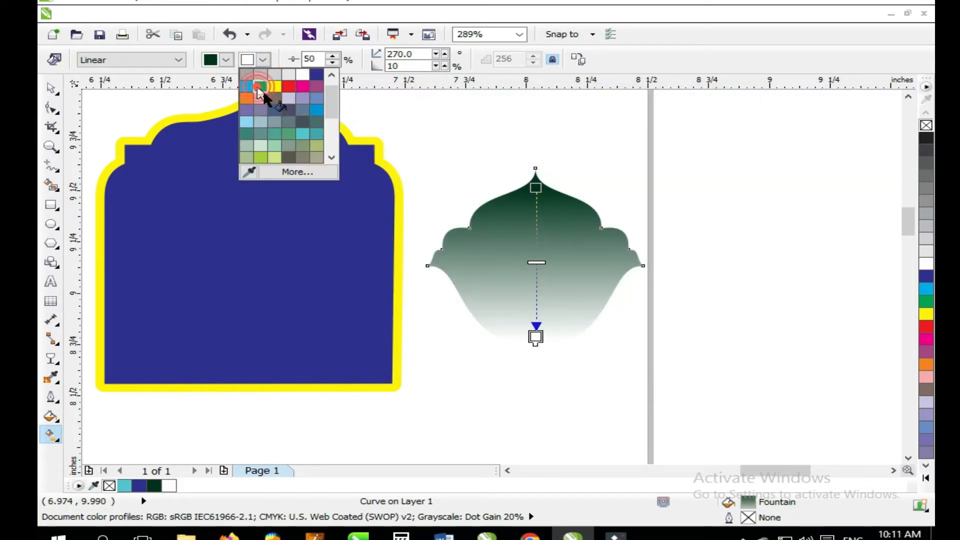
left_click(259, 87)
left_click_drag(531, 183, 531, 221)
left_click_drag(537, 339, 533, 375)
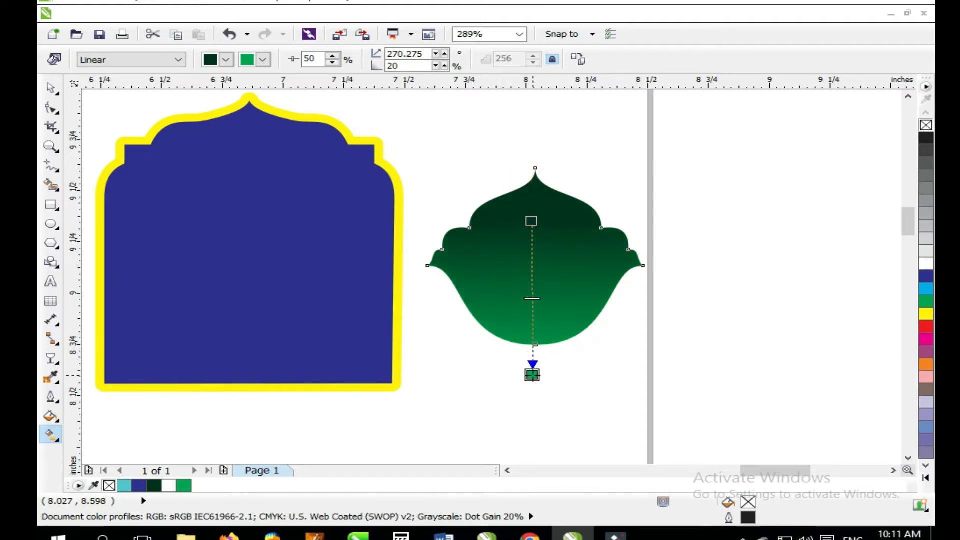
left_click(531, 221)
key("space")
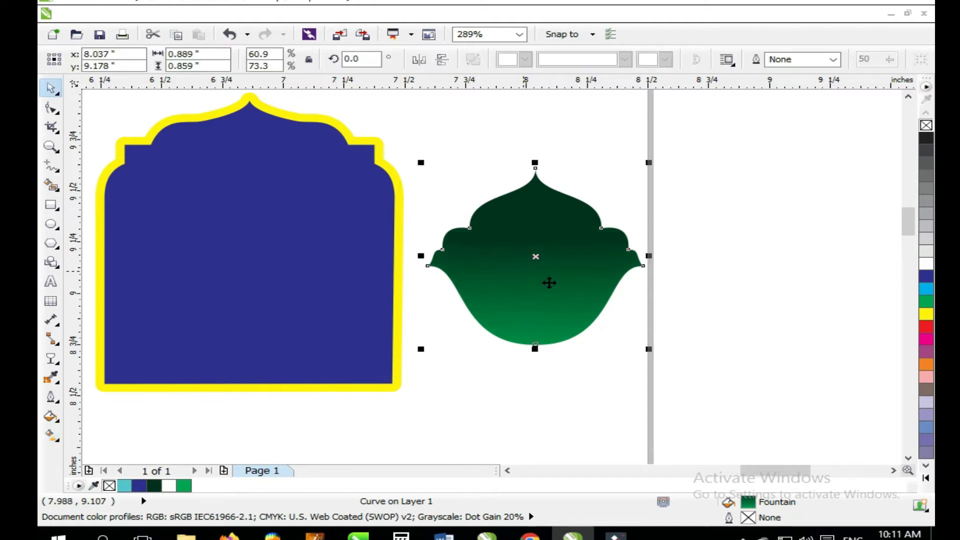
left_click(549, 283)
left_click_drag(549, 283, 597, 289)
key("ctrl+z")
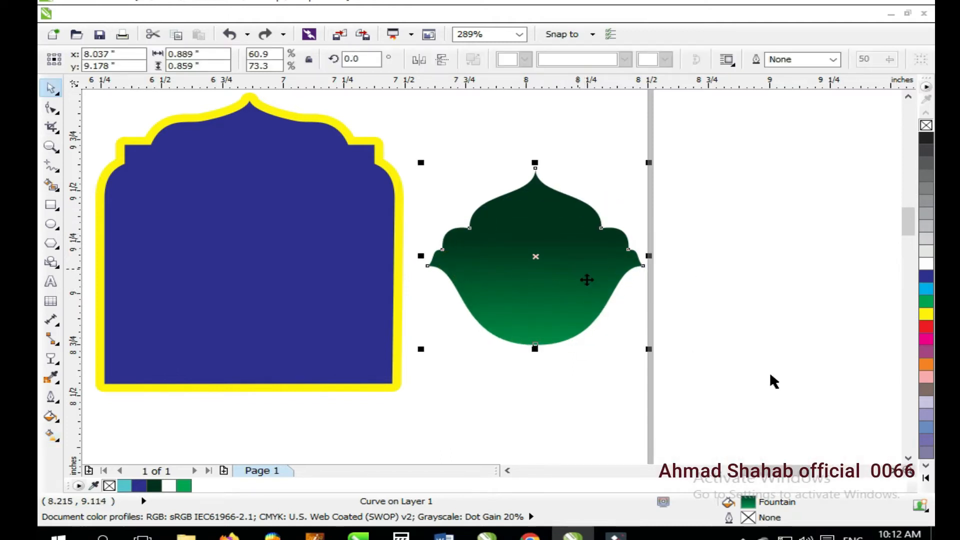
right_click(651, 284)
left_click(556, 241)
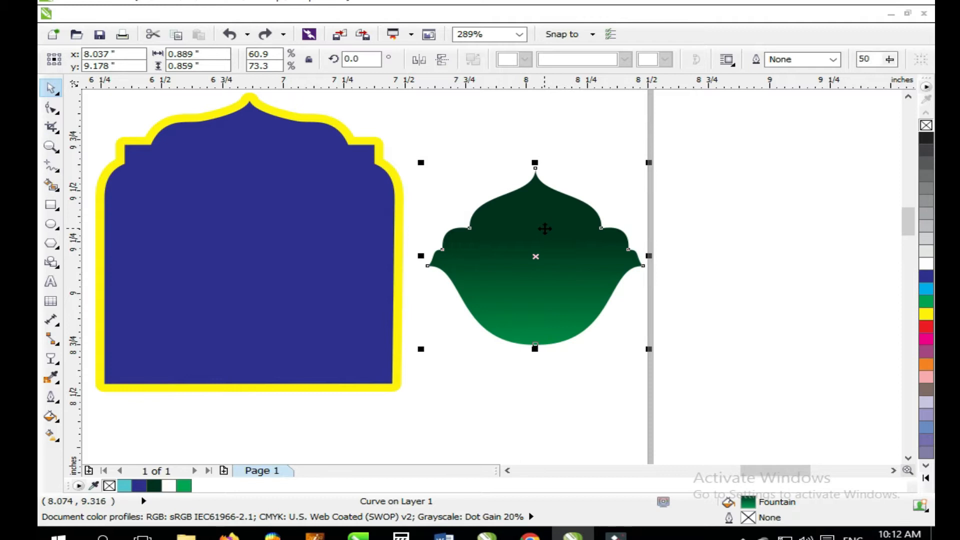
Step: Copy and paste the gradient ornament and move the duplicate to the right so it partly overlaps the original
right_click(544, 228)
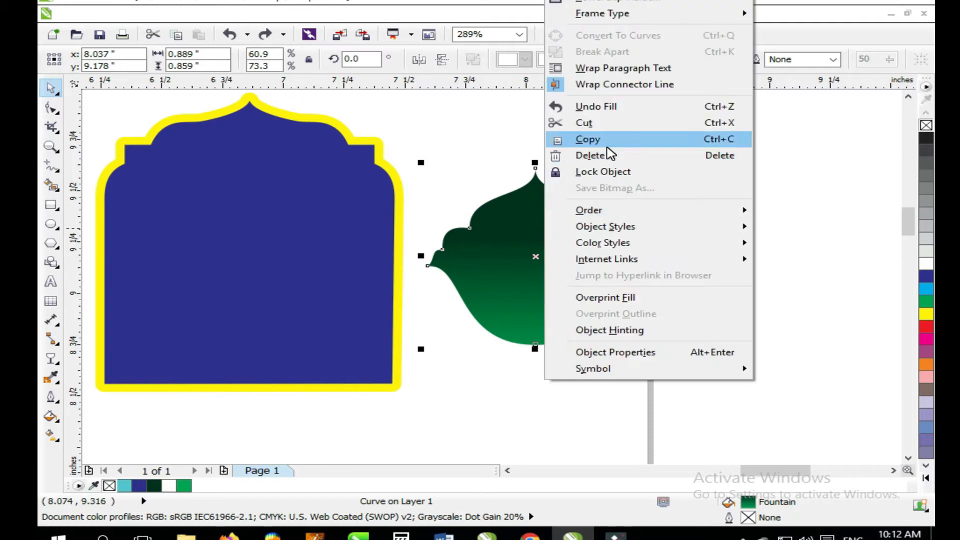
left_click(607, 146)
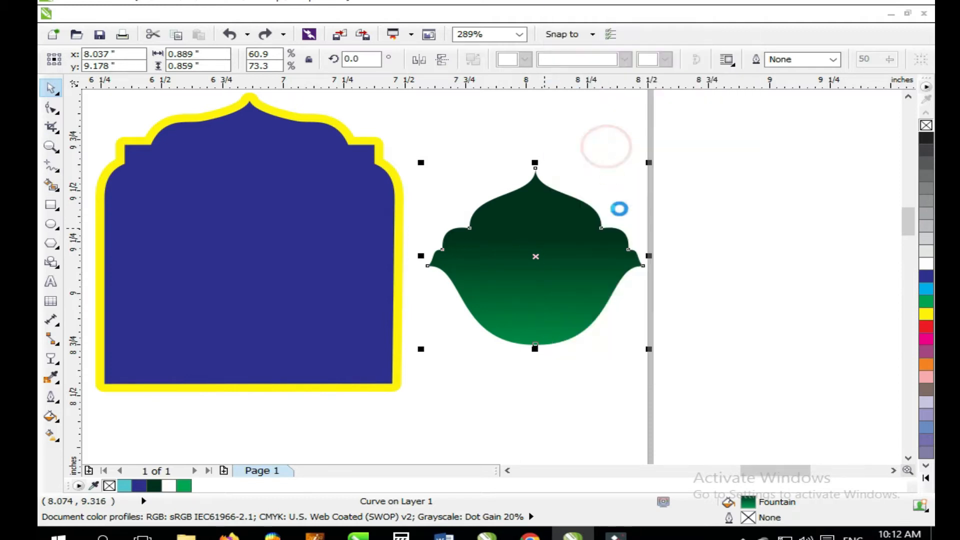
right_click(679, 199)
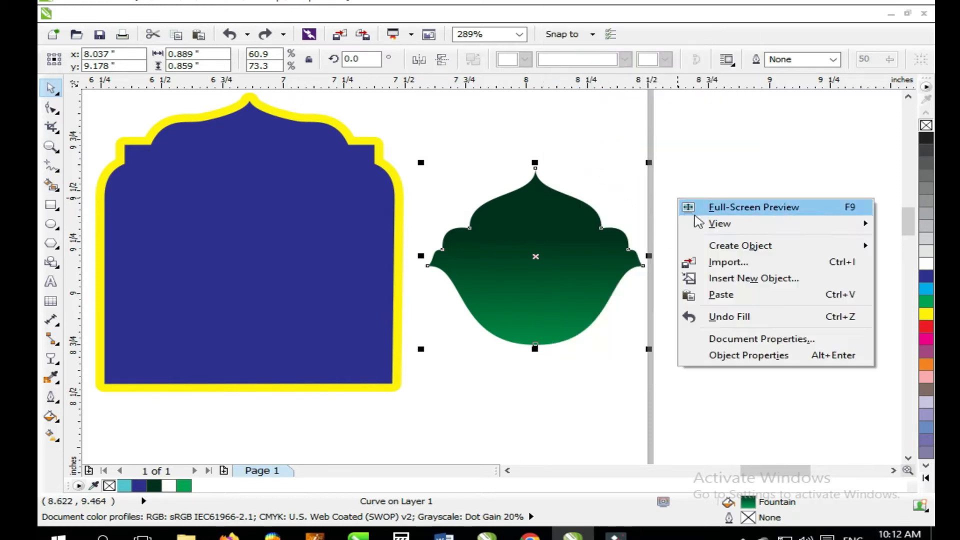
left_click(737, 298)
left_click_drag(568, 286, 714, 286)
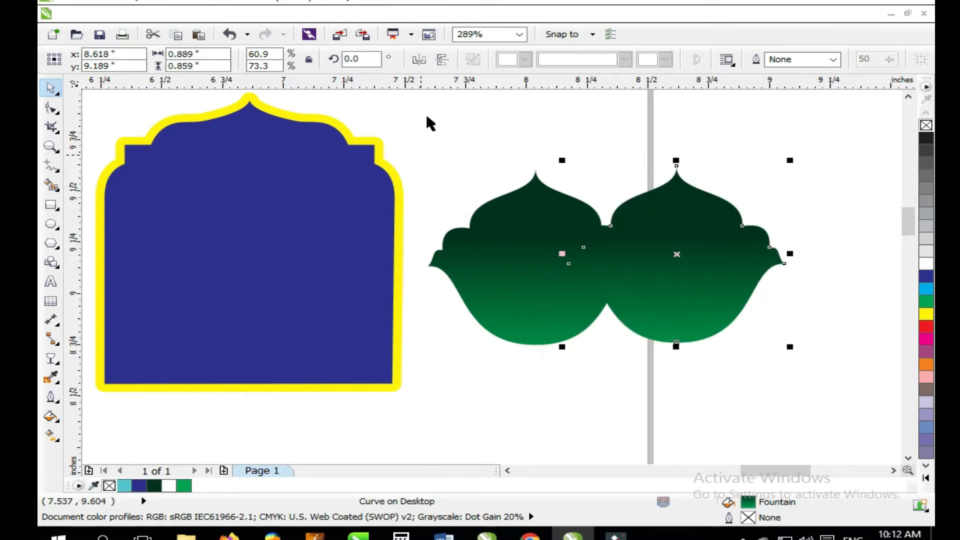
Step: Mirror the duplicate ornament horizontally and move it back over the original
left_click(442, 63)
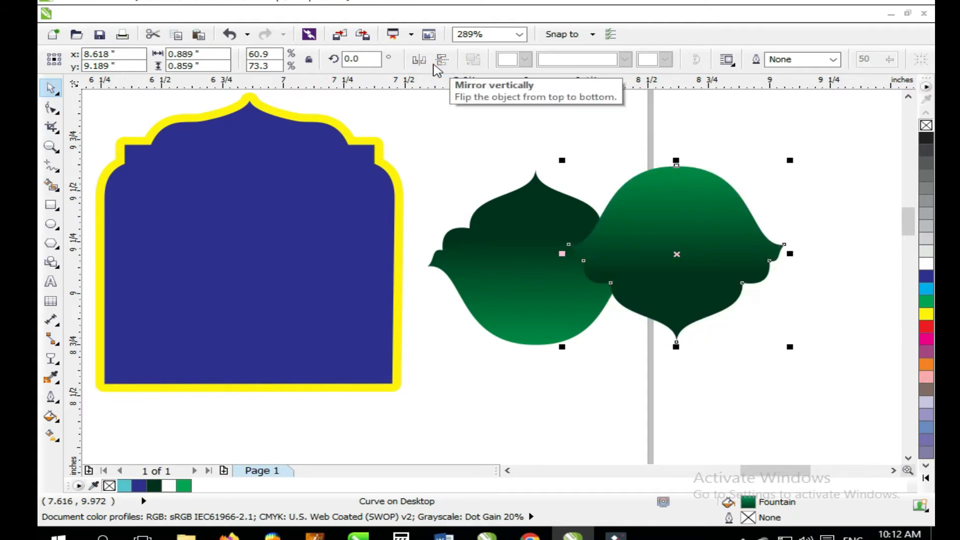
key("ctrl+z")
left_click(422, 58)
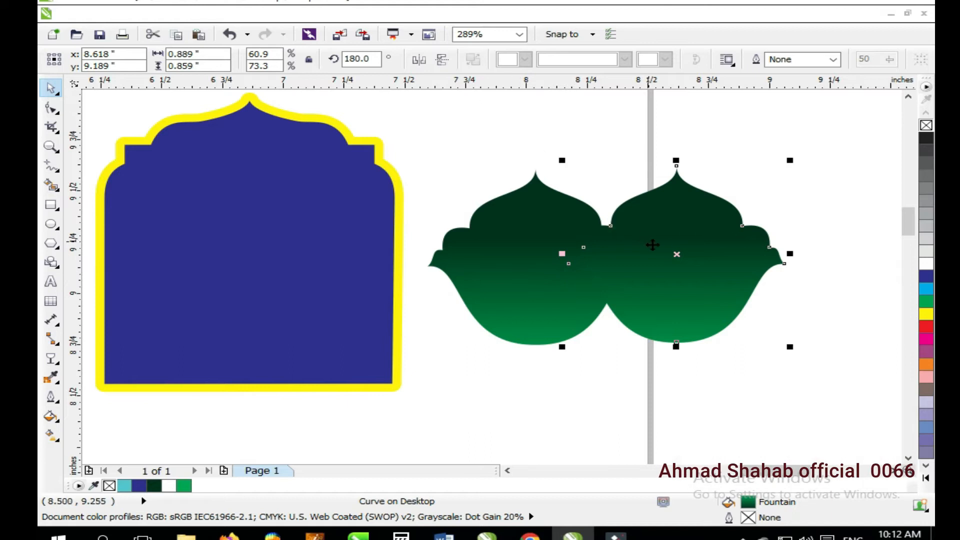
left_click_drag(676, 254, 527, 254)
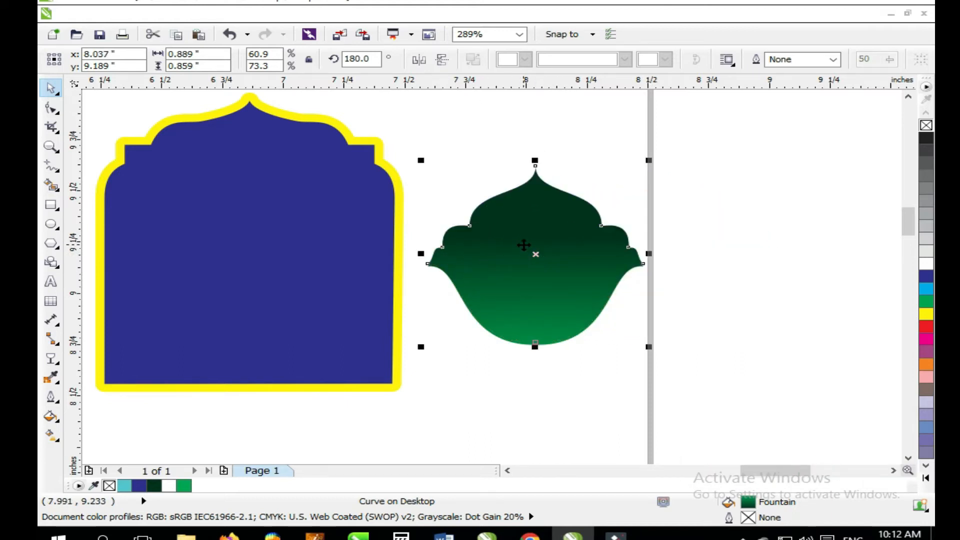
Step: Move the mirrored ornament down and to the right of the original and scale it to about 0.766 by 0.741 inches
key("g")
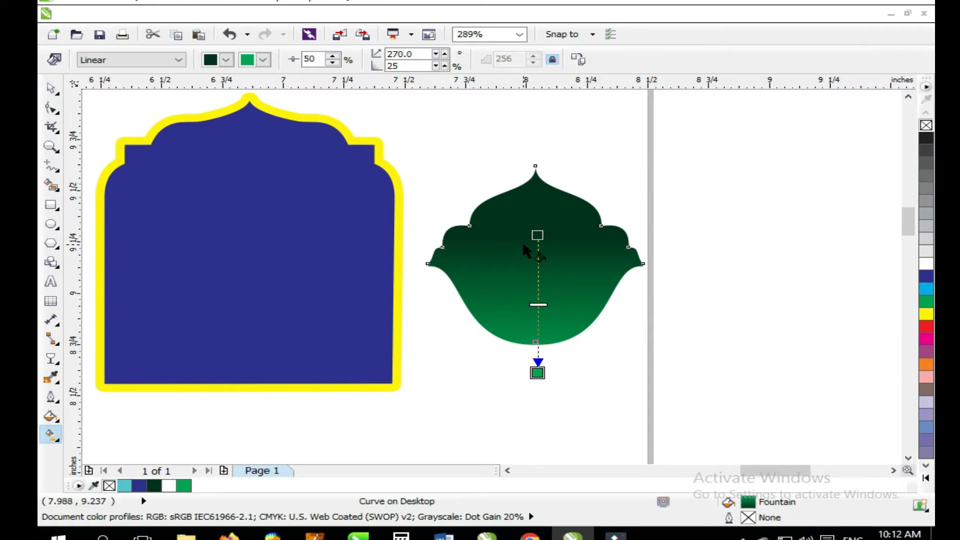
key("space")
left_click(557, 278)
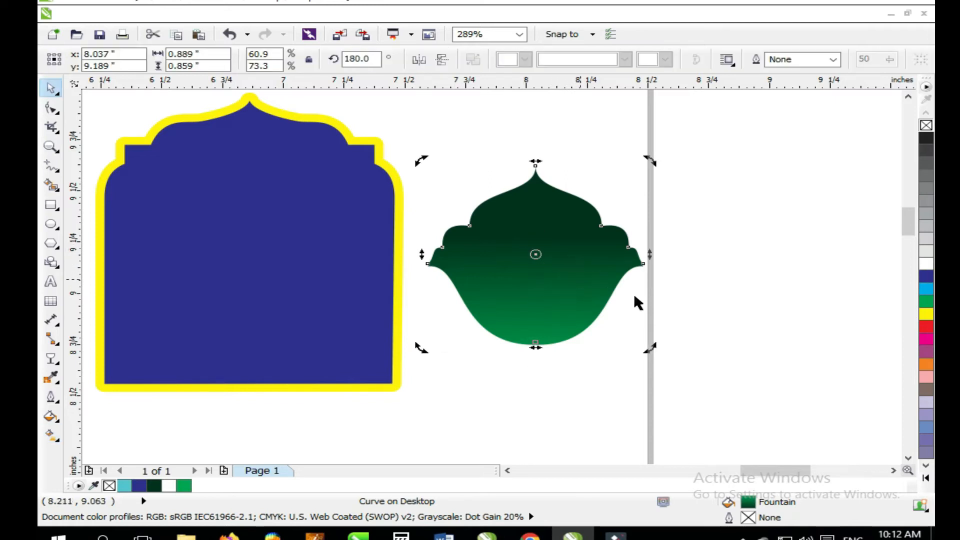
left_click(557, 283)
left_click_drag(547, 284, 679, 319)
right_click(679, 319)
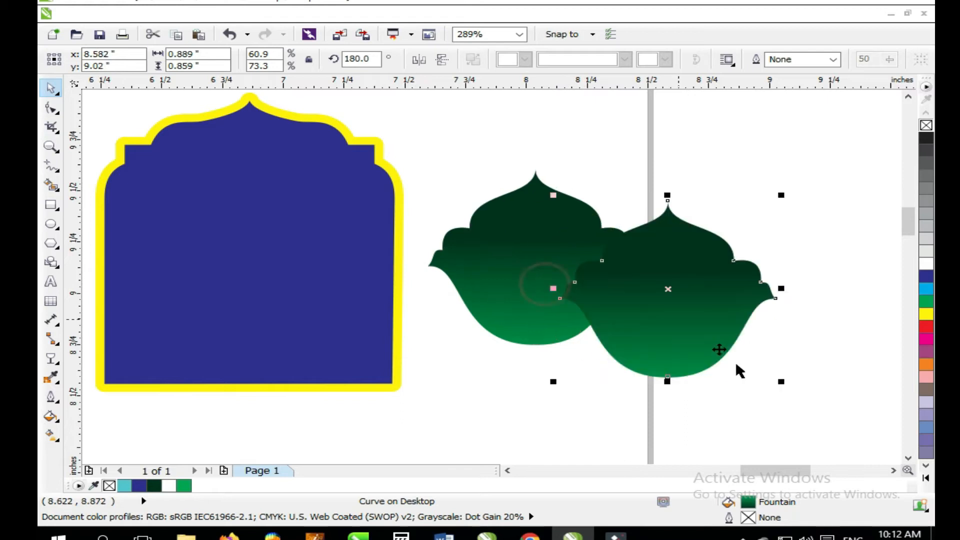
left_click_drag(781, 383, 767, 387)
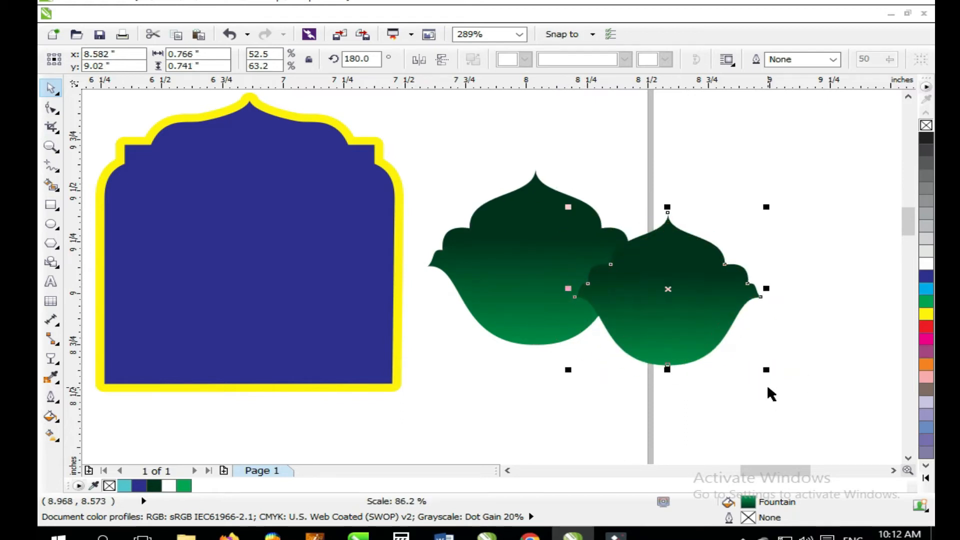
Step: Centre the smaller ornament horizontally and vertically on the larger one
left_click(529, 270, "shift")
key("g")
key("d")
key("c")
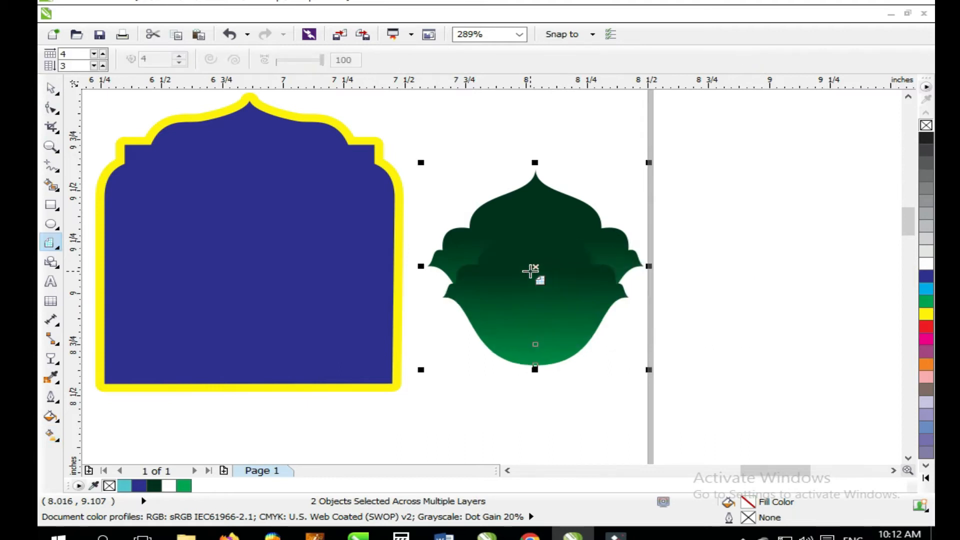
key("e")
key("space")
left_click(668, 300)
Step: Move the smaller ornament horizontally to the right so it partly overlaps the larger one
left_click_drag(559, 266, 583, 300)
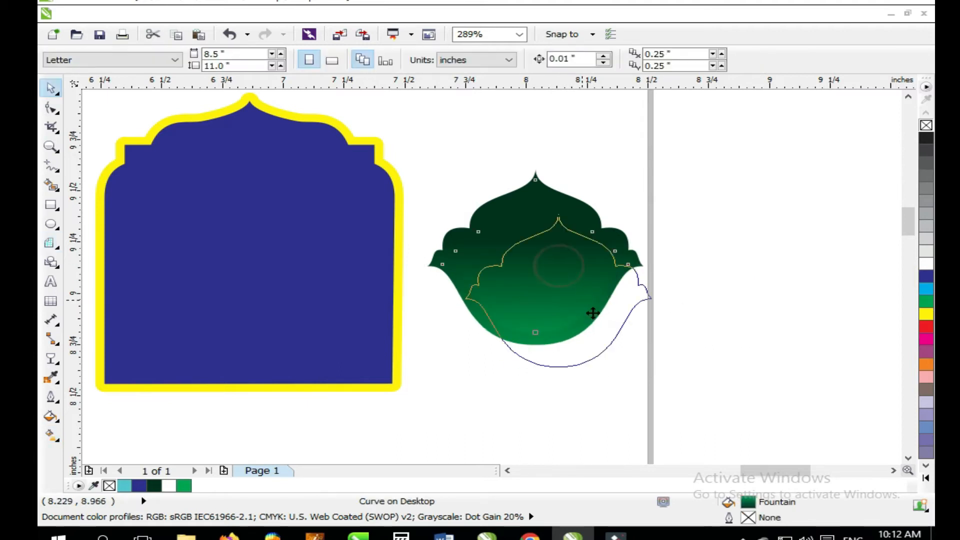
key("ctrl+z")
key("d")
key("space")
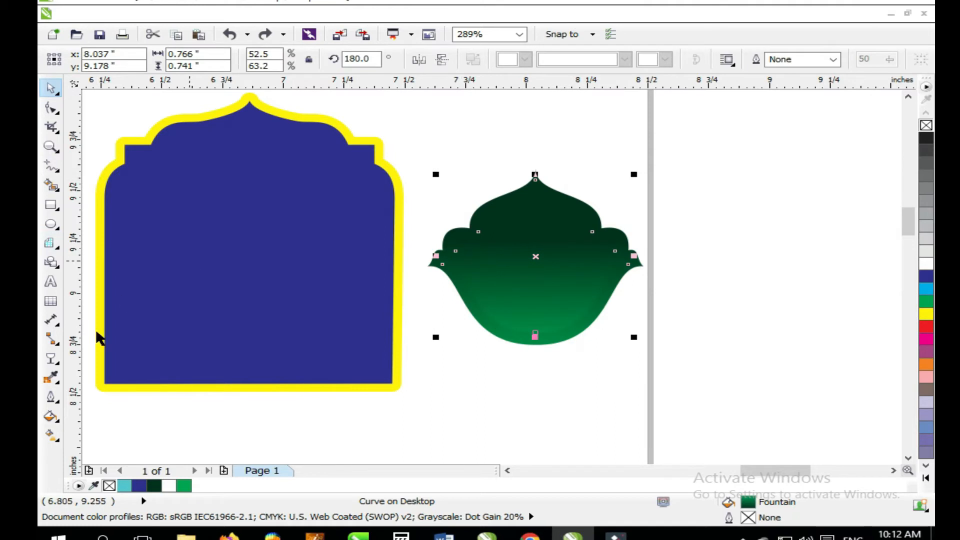
left_click_drag(569, 262, 643, 299)
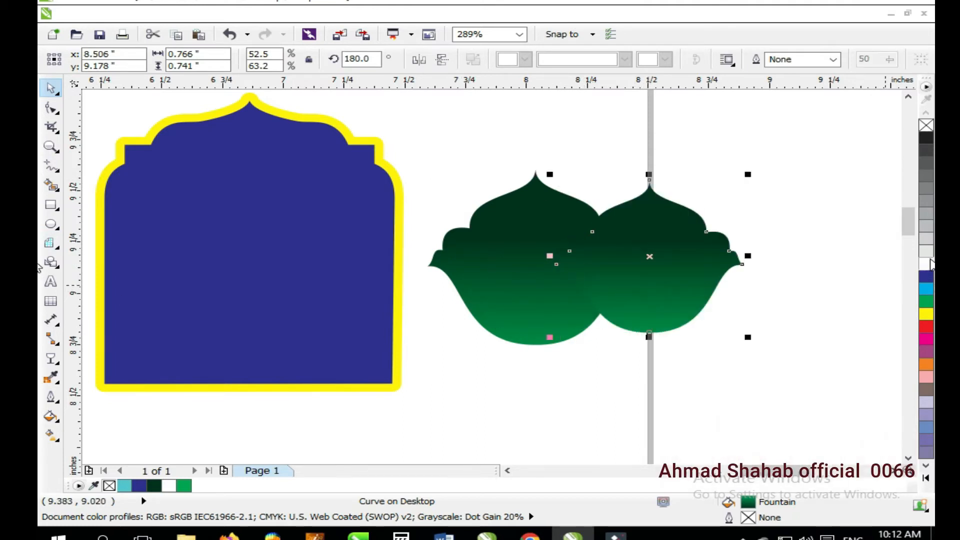
Step: Give the overlapping green gradient ornaments a black hairline outline
left_click_drag(448, 258, 645, 265)
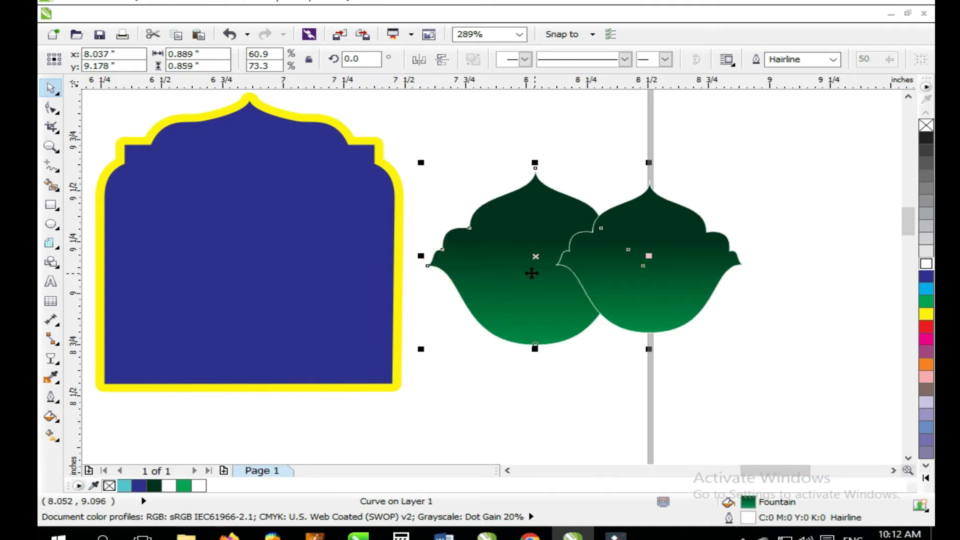
right_click(926, 140)
left_click(670, 265)
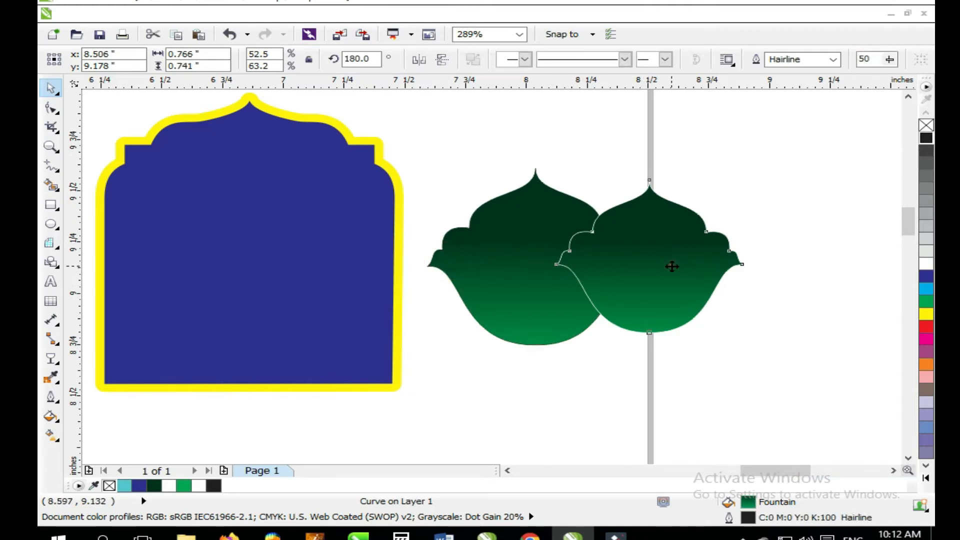
Step: Reverse the smaller ornament's vertical gradient so it runs from light green at the top to dark green near the bottom
left_click(51, 435)
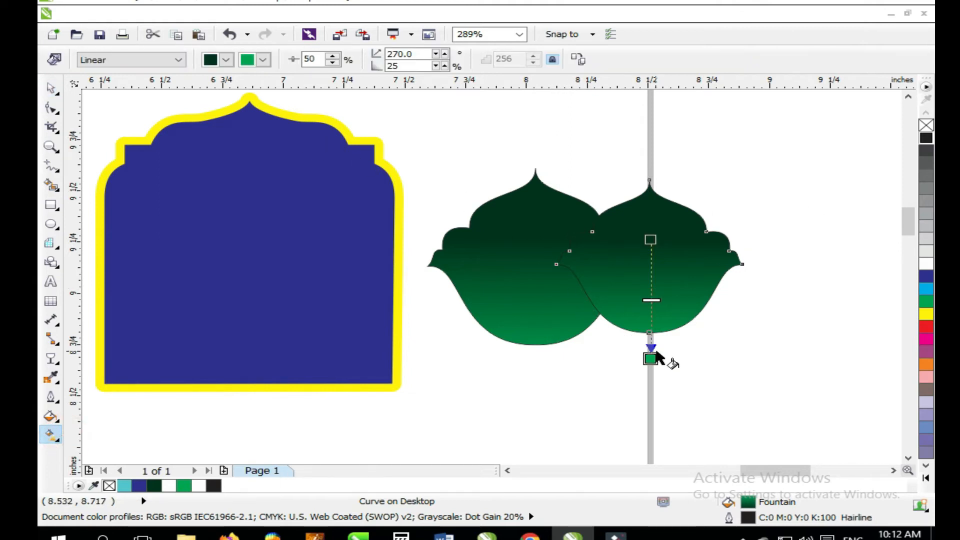
left_click_drag(651, 359, 661, 196)
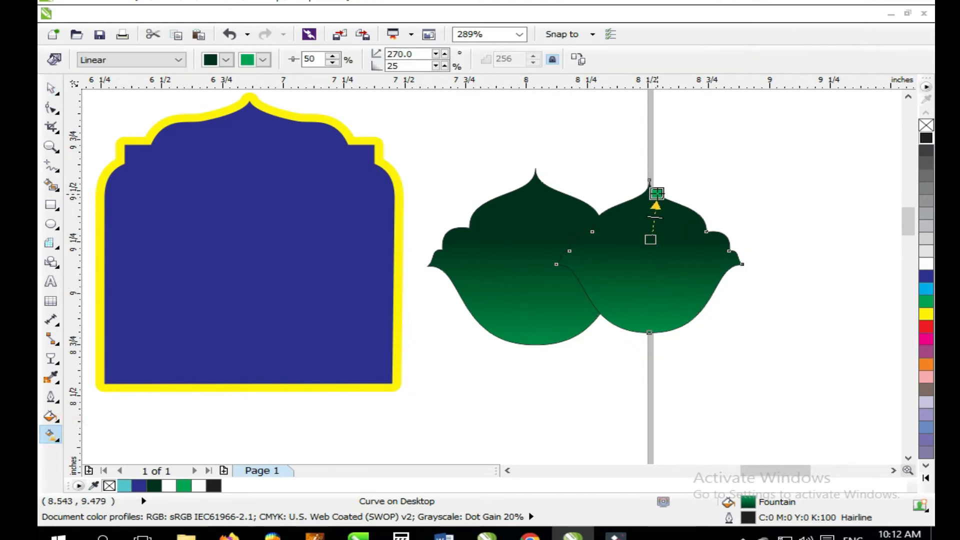
left_click_drag(651, 240, 657, 312)
Step: Centre the smaller green ornament on the larger one
key("space")
left_click(514, 288, "shift")
key("c")
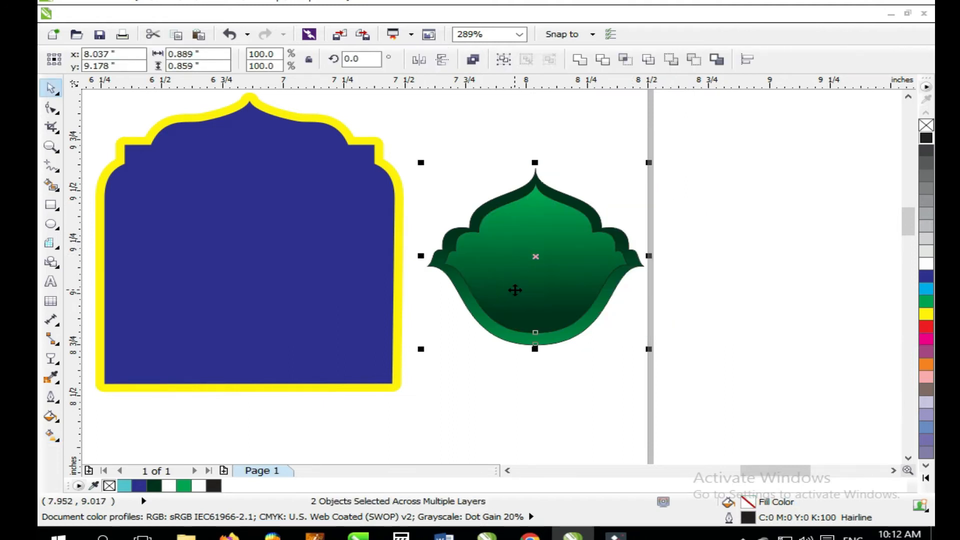
left_click(668, 293)
Step: Remove the outline from the smaller green ornament and the larger one behind it
left_click(568, 276)
right_click(925, 126)
left_click(571, 334)
key("ctrl+r")
scroll(818, 271, "down", 2)
key("F4")
left_click(817, 274)
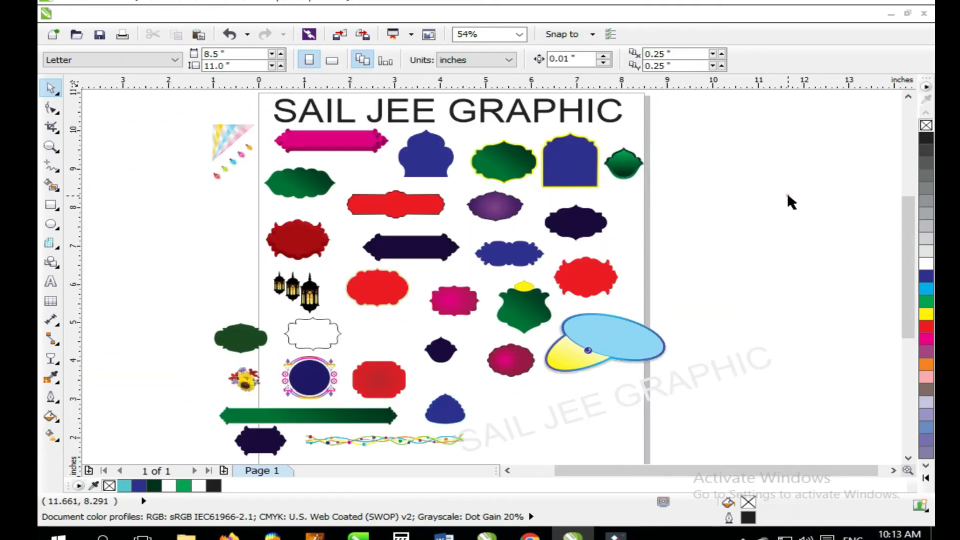
Step: Stretch the dark purple banner to the left until it is about 2.596 inches wide and fill it green
left_click(410, 245)
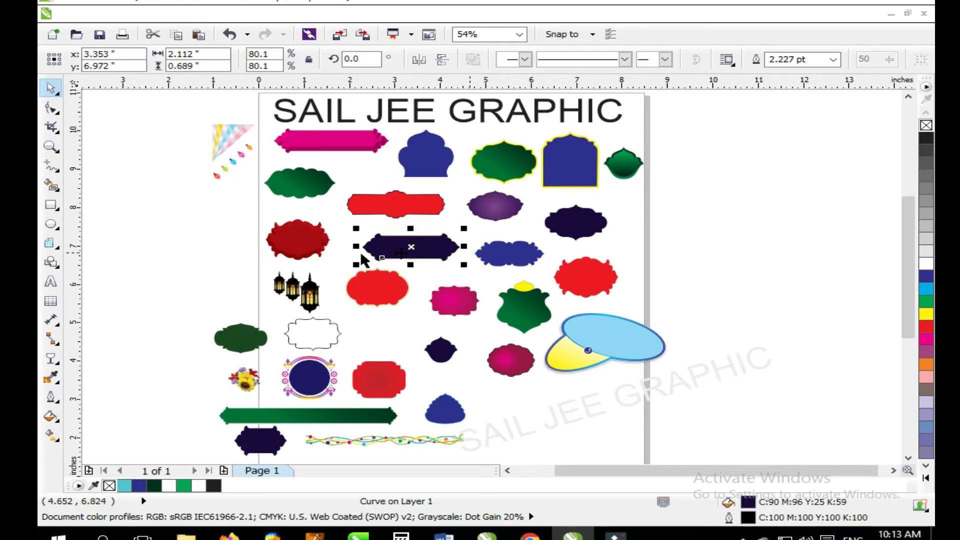
left_click_drag(356, 246, 334, 247)
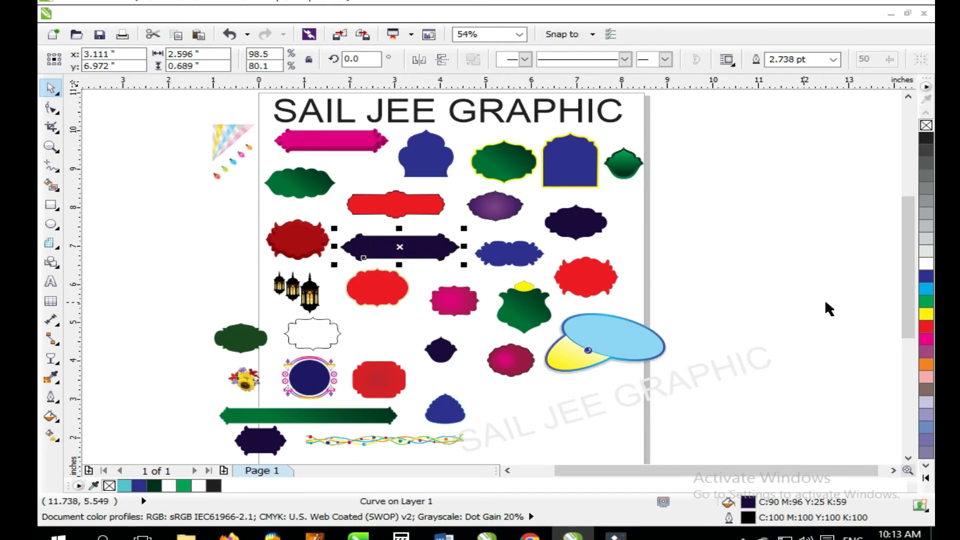
left_click(926, 300)
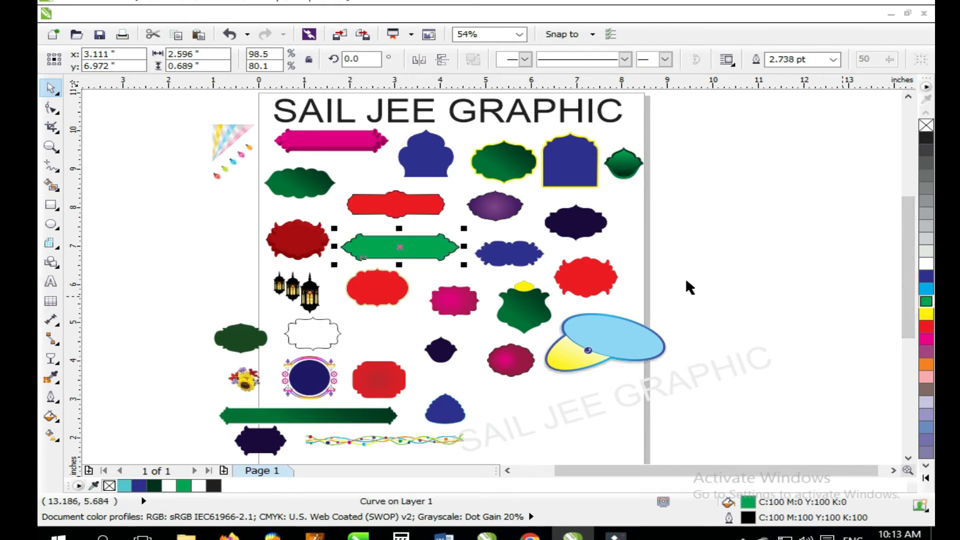
Step: Fill the blue ornament to the right of the green banner with red
left_click(532, 263)
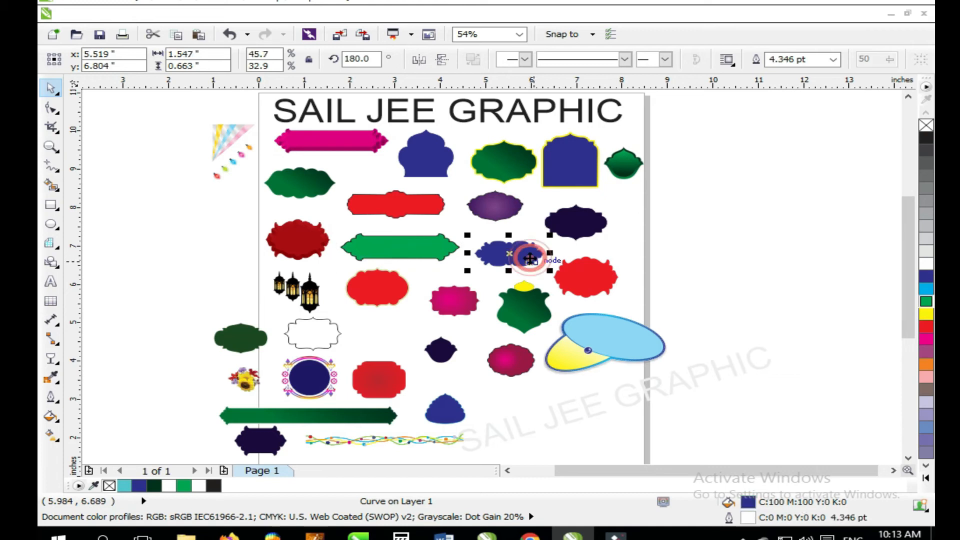
left_click(925, 330)
Step: Stretch the red ornament above the overlapping ellipses to about 1.927 inches wide and fill it yellow
left_click(580, 275)
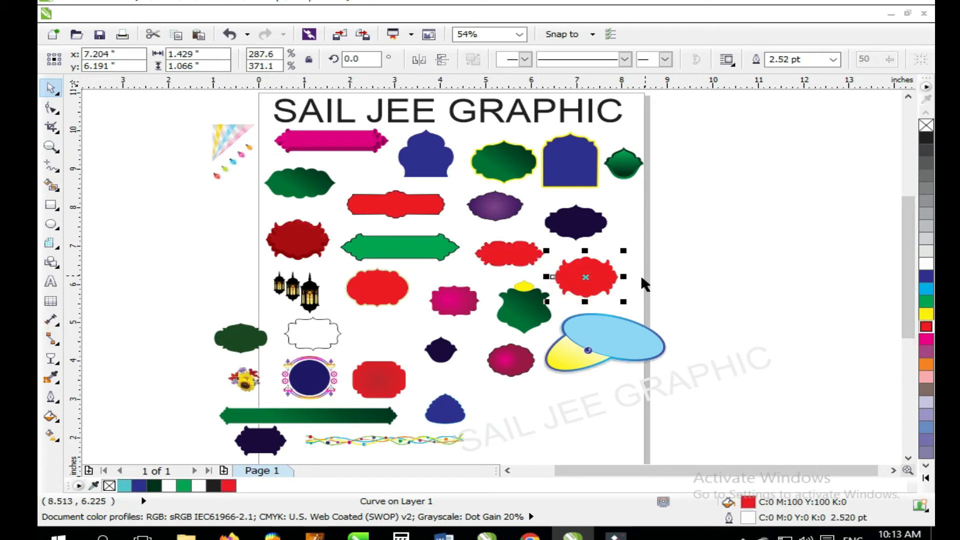
left_click(605, 280)
left_click(608, 276)
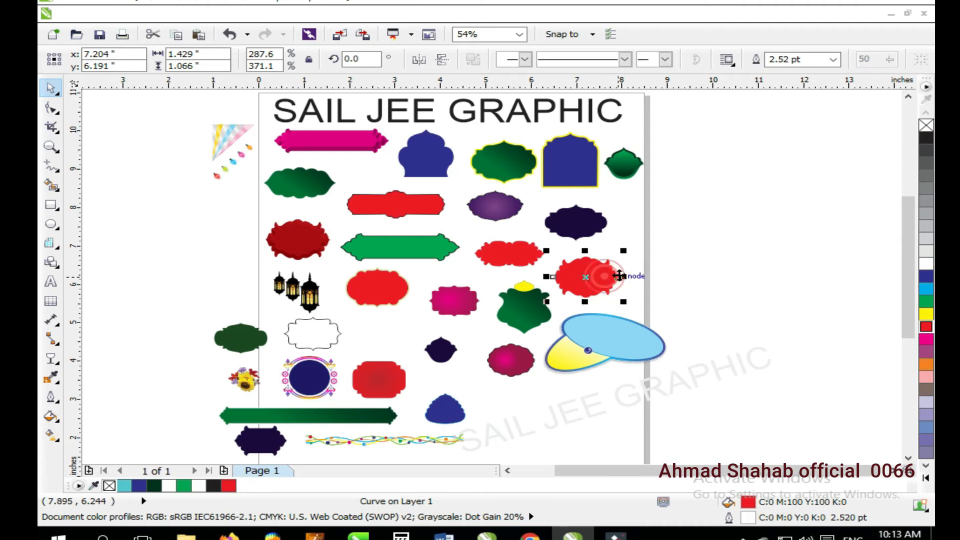
left_click_drag(624, 276, 650, 276)
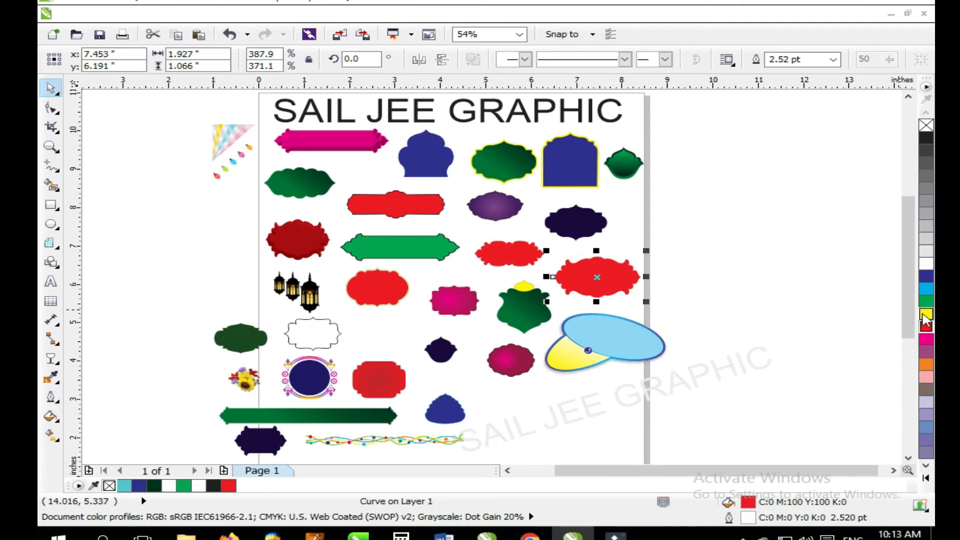
left_click(925, 314)
left_click(568, 354)
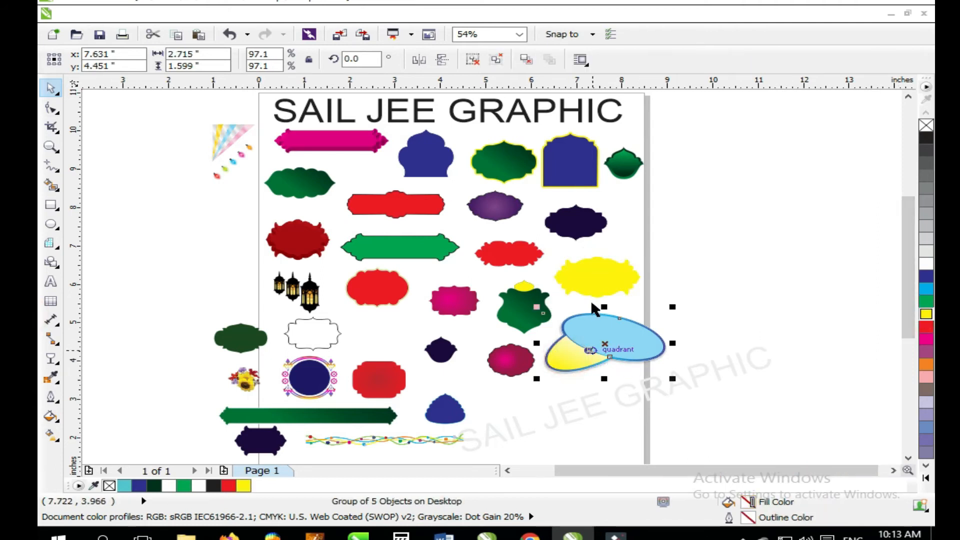
Step: Fill the yellow ornament with a vertical linear gradient from yellow at the top to orange at the bottom
left_click(597, 284)
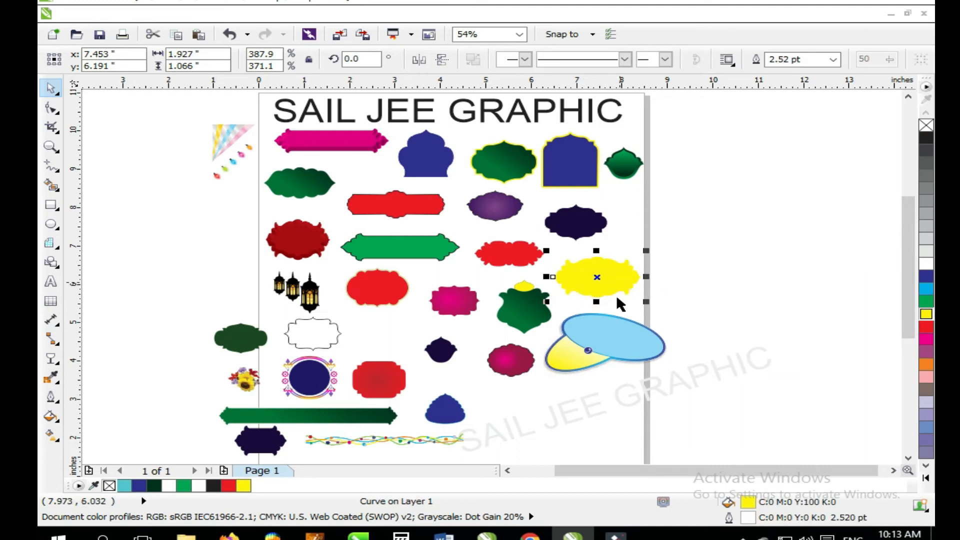
left_click(51, 435)
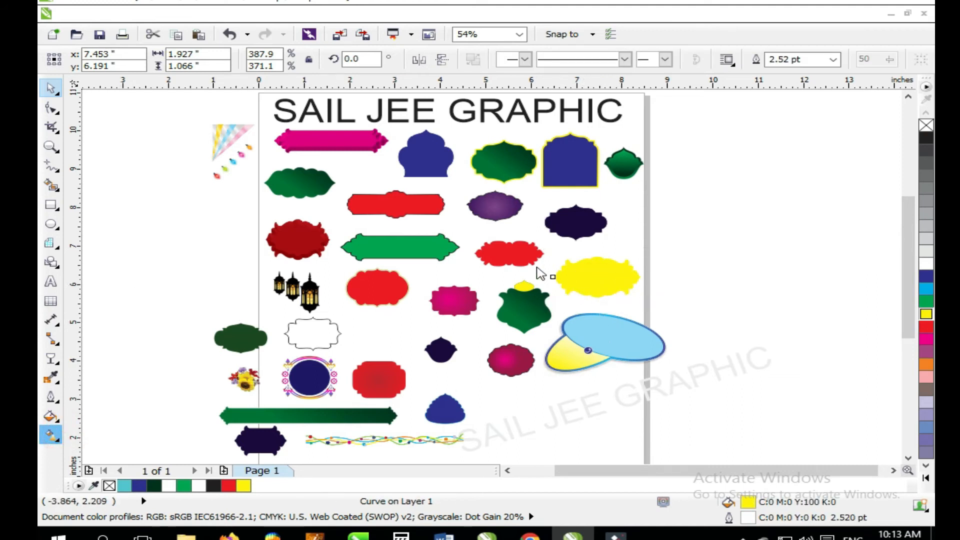
scroll(633, 290, "up", 5)
left_click_drag(468, 160, 483, 299)
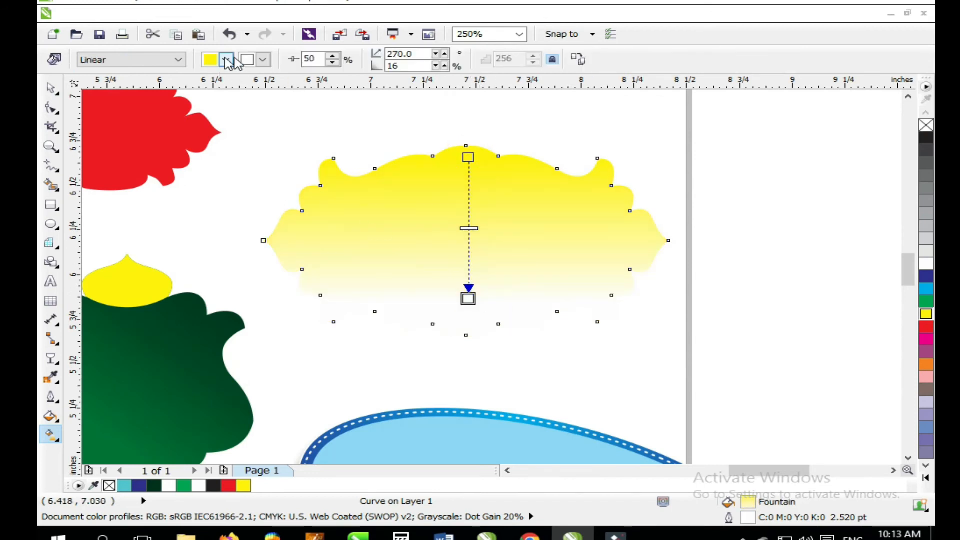
left_click(263, 59)
left_click(246, 100)
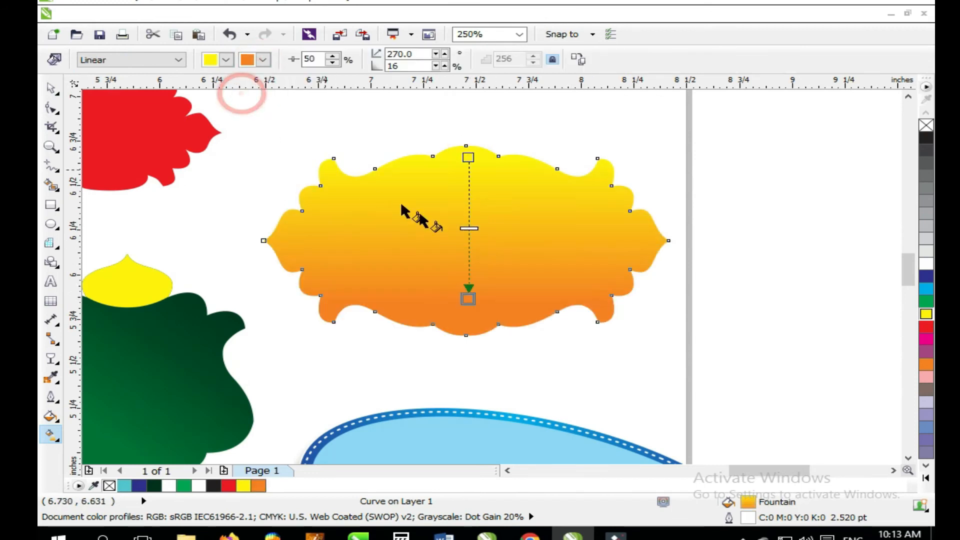
left_click_drag(466, 149, 458, 170)
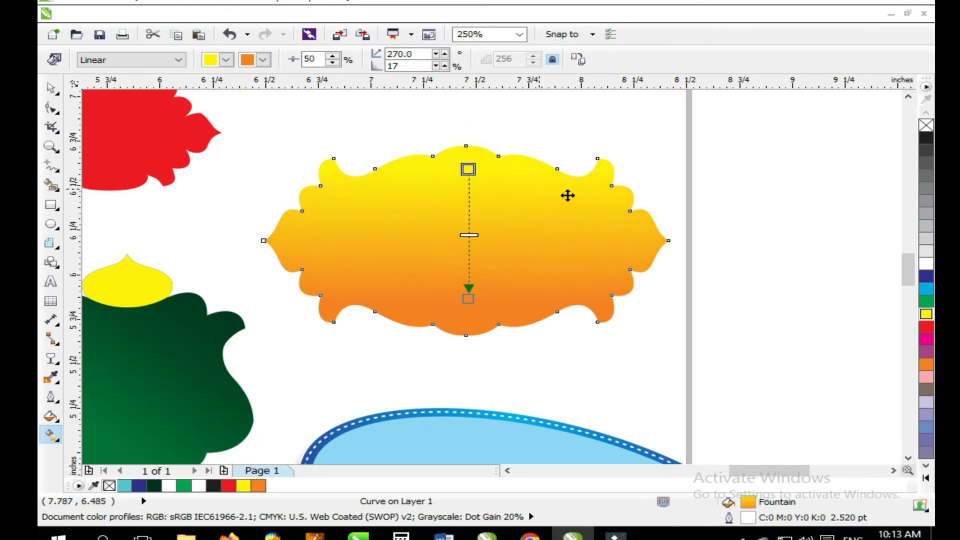
key("space")
key("F4")
left_click(733, 238)
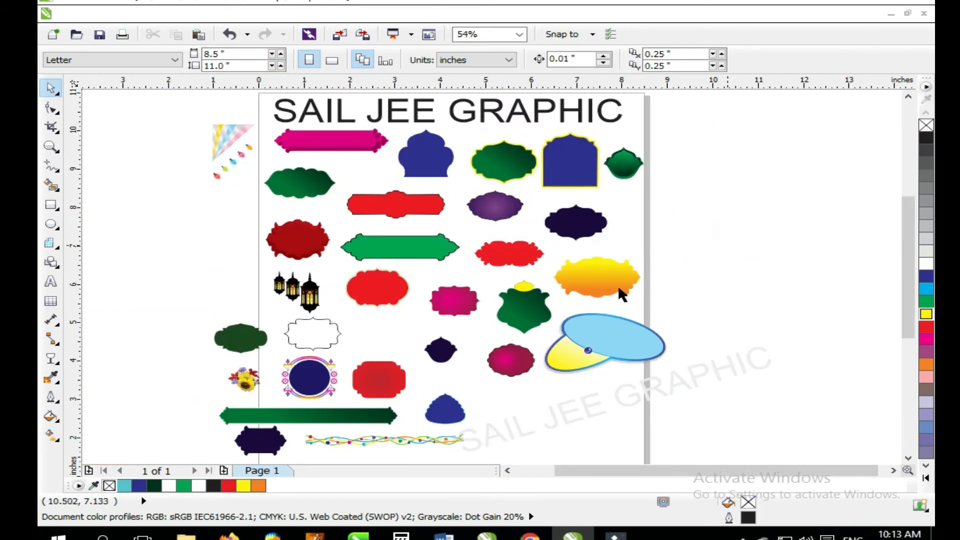
Step: Ungroup the decorated blue oval frame, including its nested groups, into separate objects
left_click(515, 313)
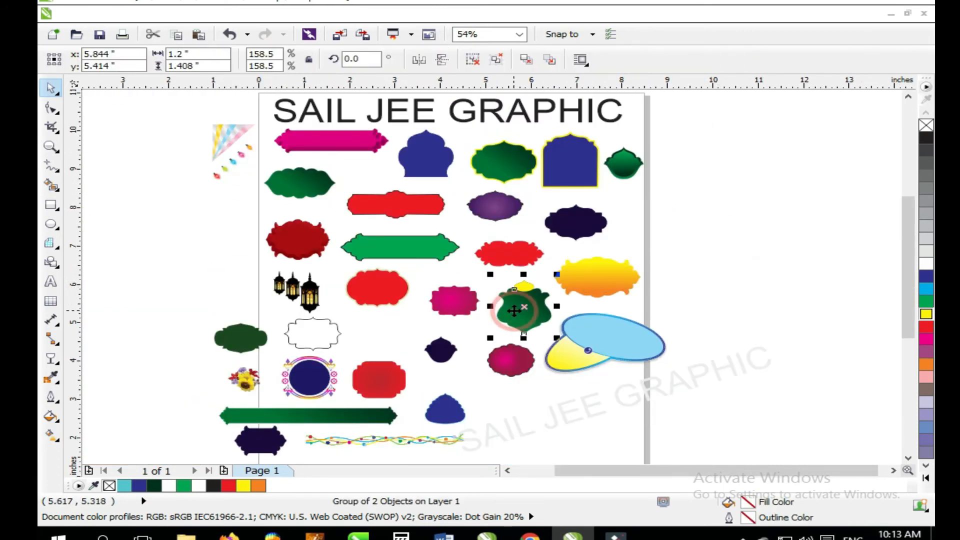
left_click(309, 371)
left_click_drag(260, 327, 390, 415)
left_click_drag(429, 300, 479, 303)
key("ctrl+z")
left_click(473, 59)
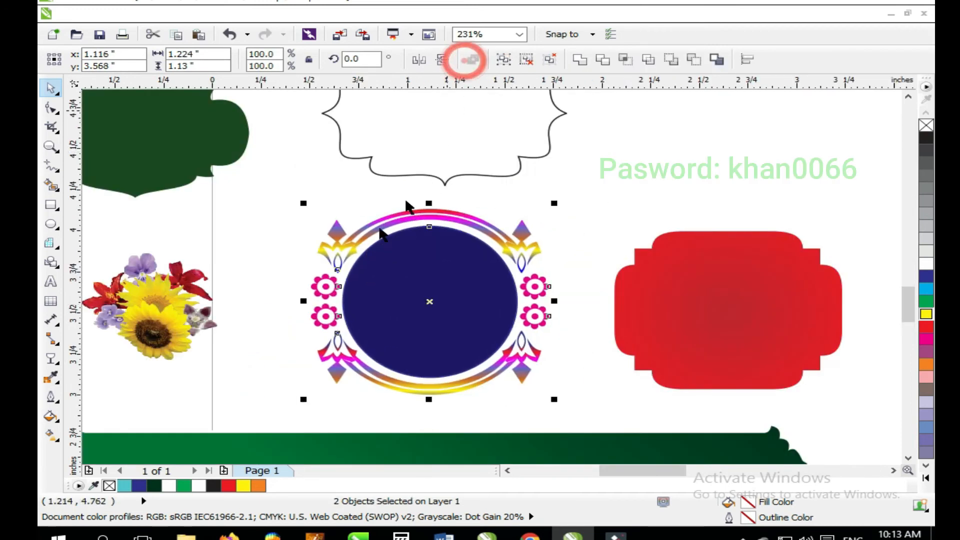
key("Escape")
left_click_drag(335, 224, 276, 225)
key("ctrl+z")
left_click(474, 60)
key("Escape")
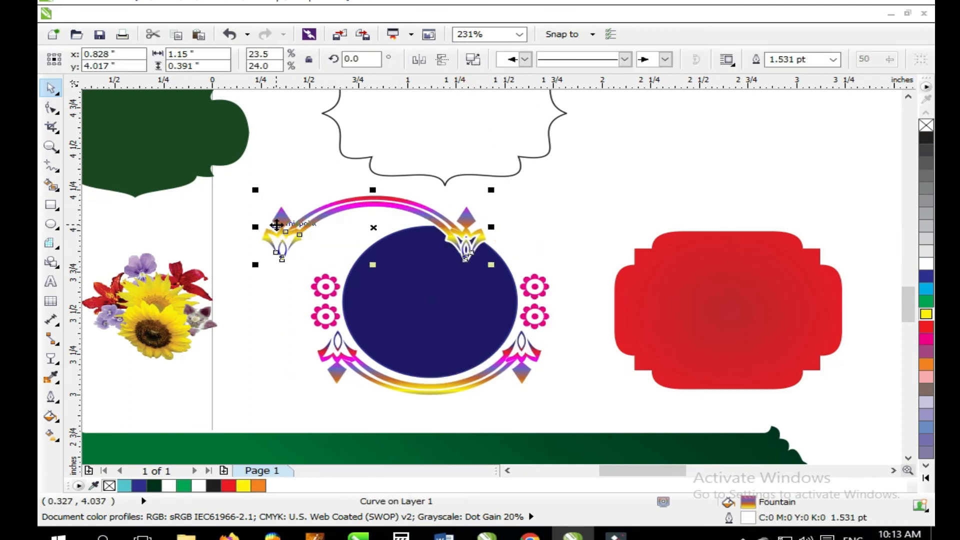
Step: Try moving the decorative upper arch away from the blue oval and undo each move
key("ctrl+z")
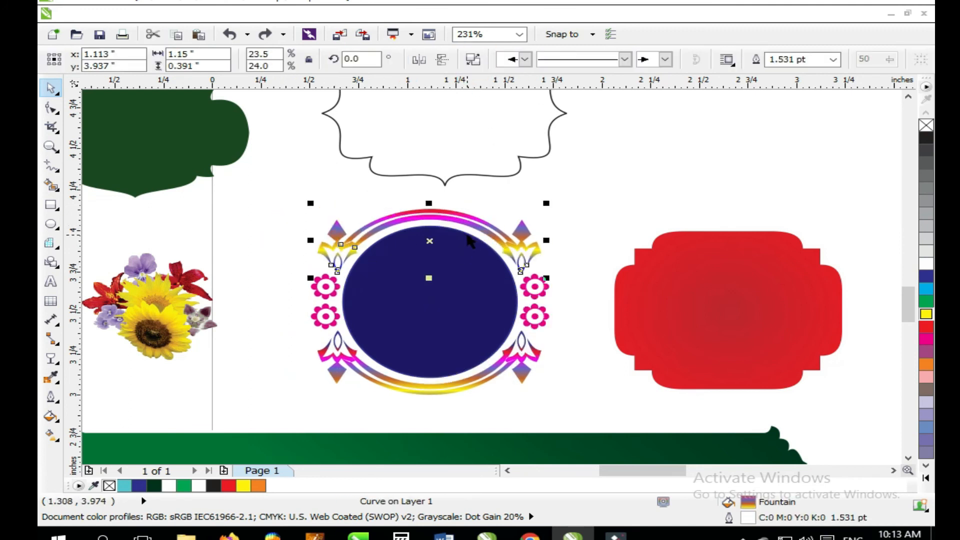
left_click(634, 220)
left_click(522, 230)
double_click(523, 230)
key("space")
left_click_drag(520, 233, 606, 227)
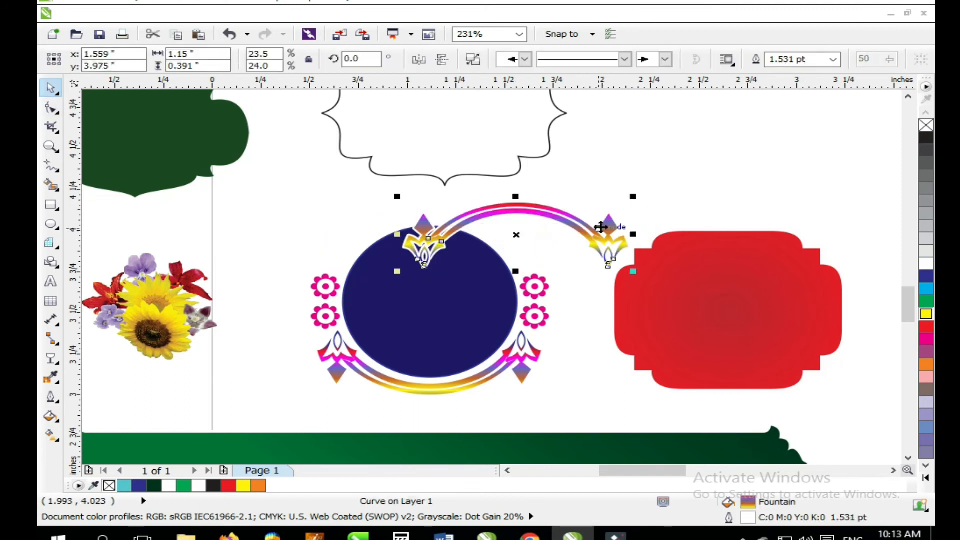
key("ctrl+z")
left_click(599, 221)
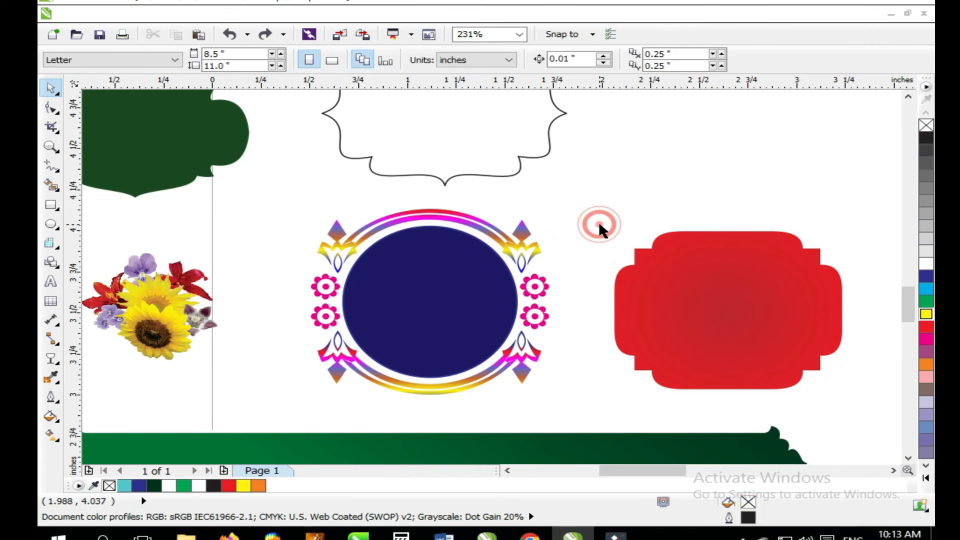
left_click_drag(456, 216, 491, 213)
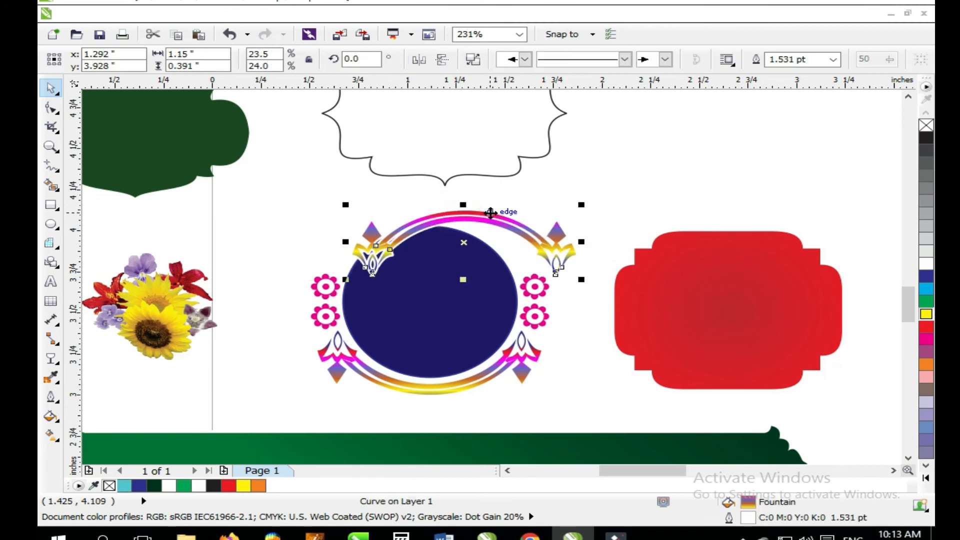
key("ctrl+z")
Step: Apply a vertical linear gradient from dark blue at the top to white at the bottom of the central oval
left_click(461, 317)
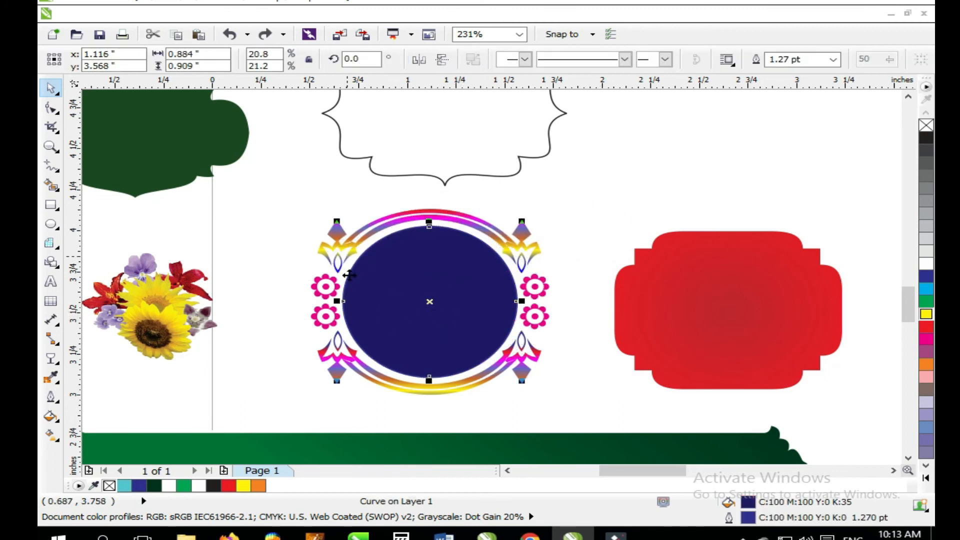
left_click(51, 435)
left_click_drag(435, 243, 437, 361)
Step: Try moving the gradient oval out of its frame and undo the move
key("space")
left_click_drag(395, 315, 473, 308)
key("ctrl+z")
right_click(395, 280)
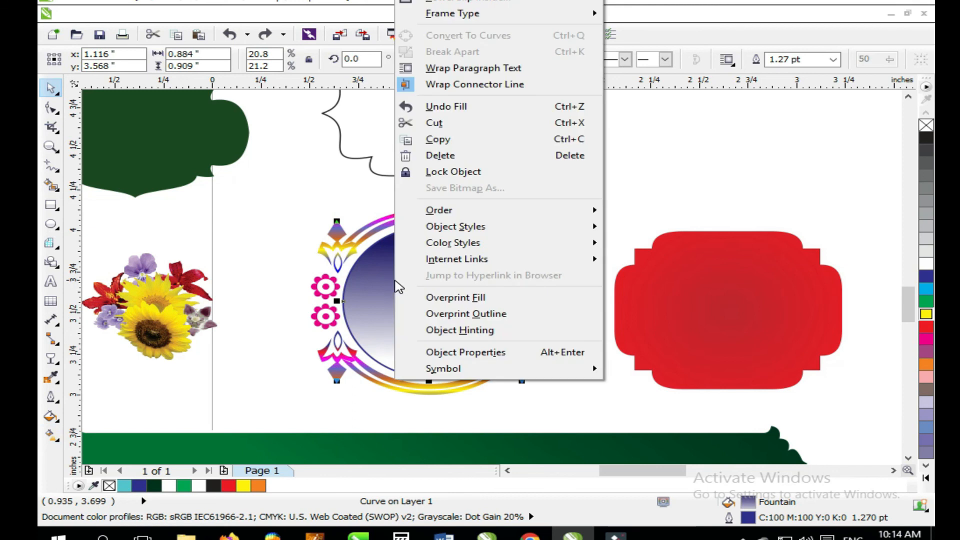
left_click(382, 281)
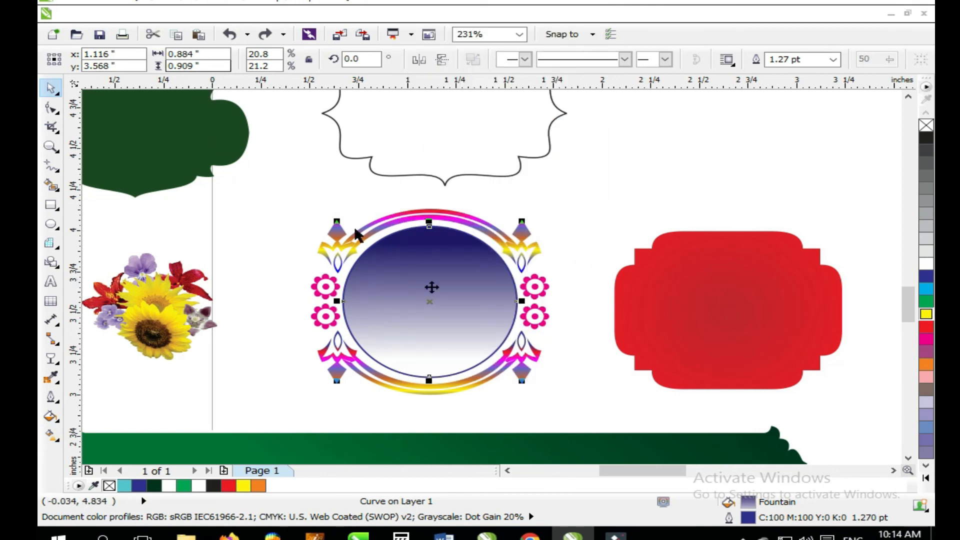
Step: Set the oval gradient's end colour to cyan and extend its end point down past the oval's lower edge
key("g")
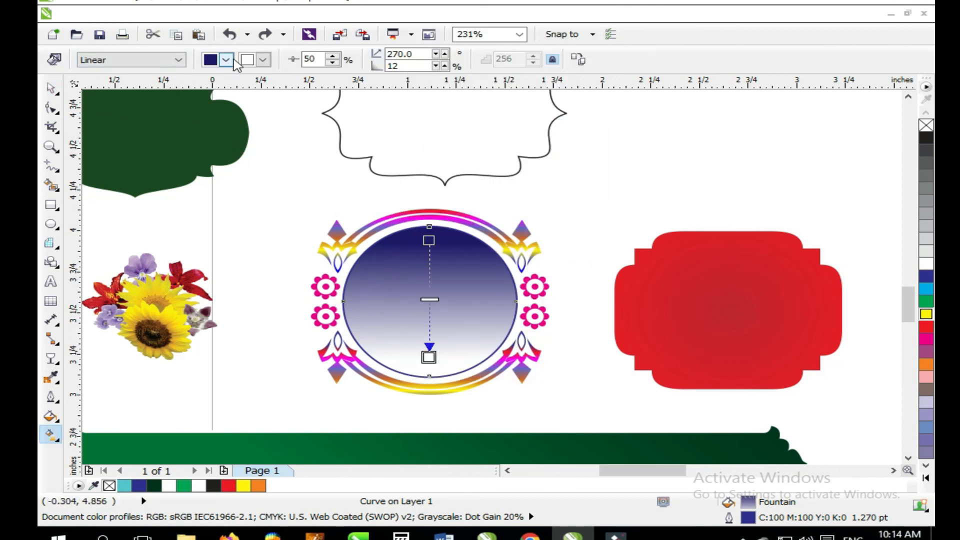
left_click(263, 59)
left_click(245, 88)
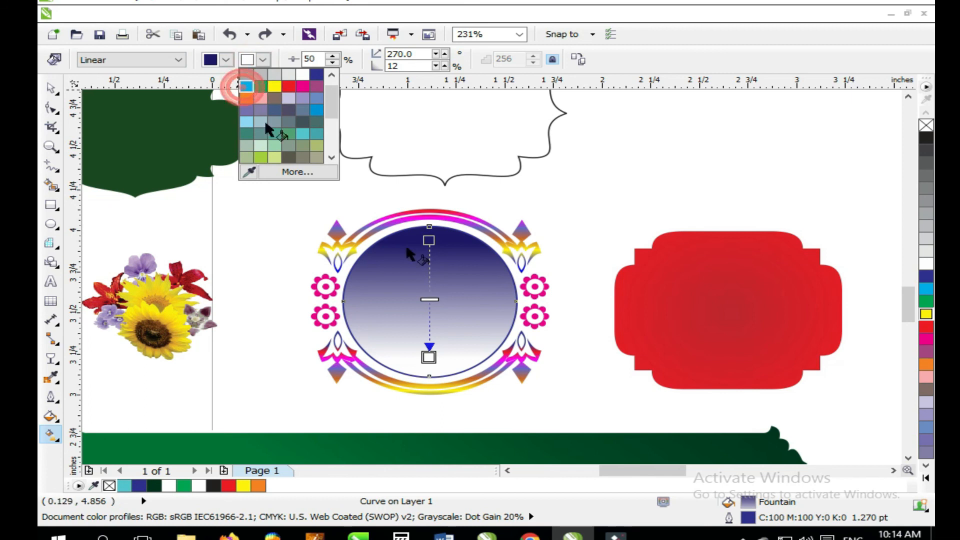
left_click_drag(433, 354, 429, 393)
key("space")
Step: Make a concentric smaller copy of the oval, about 0.797 by 0.819 inches, and mirror it vertically
mouse_move(522, 381)
left_mouse_down()
mouse_move(508, 385)
mouse_move(514, 376)
left_mouse_up()
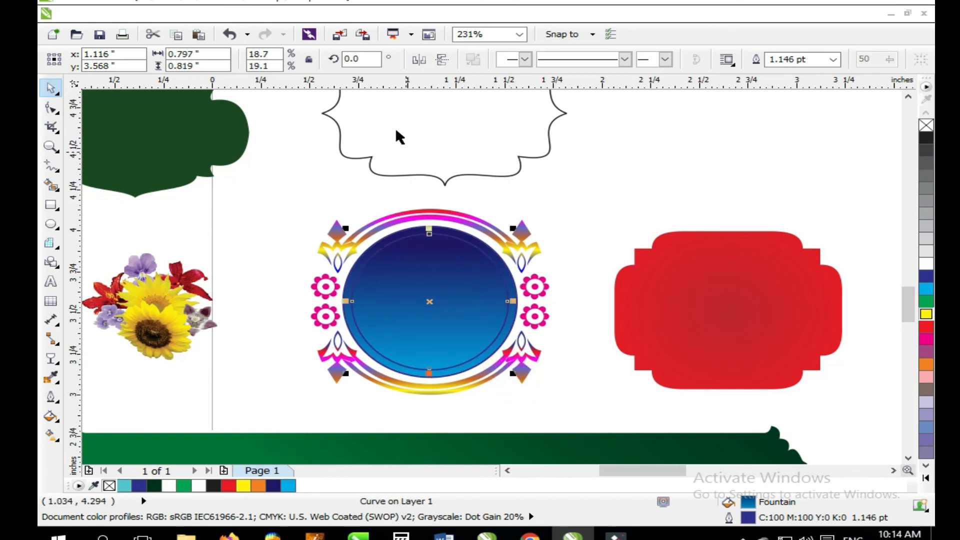
left_click(442, 59)
left_click(642, 200)
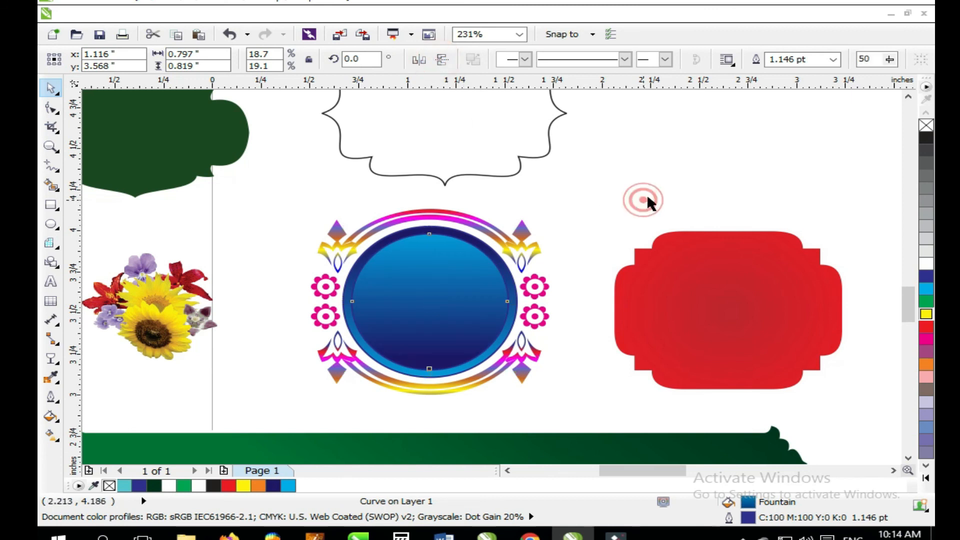
scroll(653, 191, "down", 4)
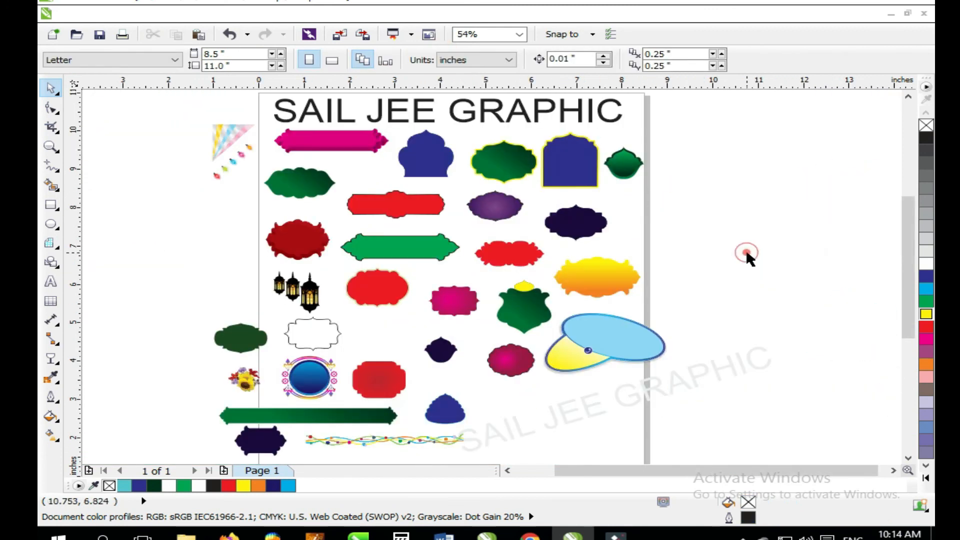
left_click(368, 445)
left_click(737, 241)
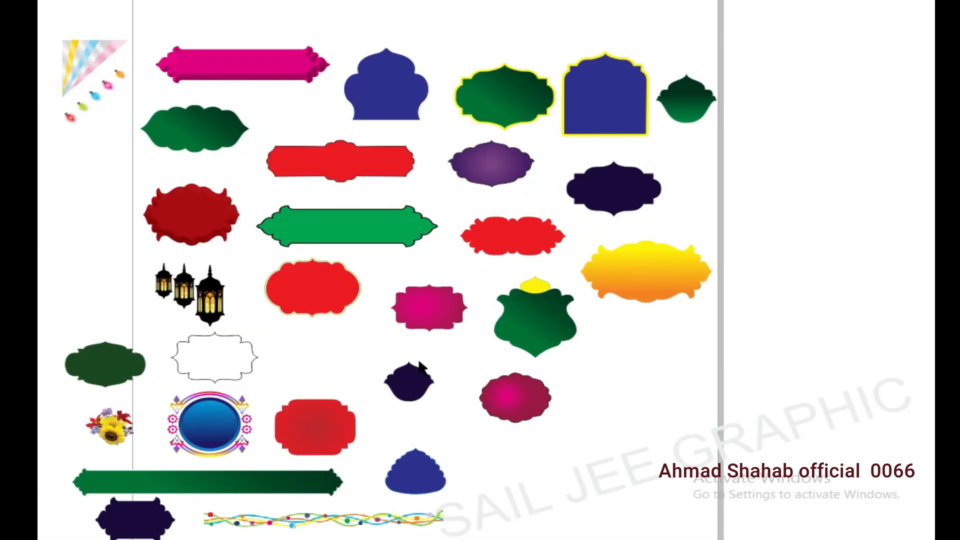